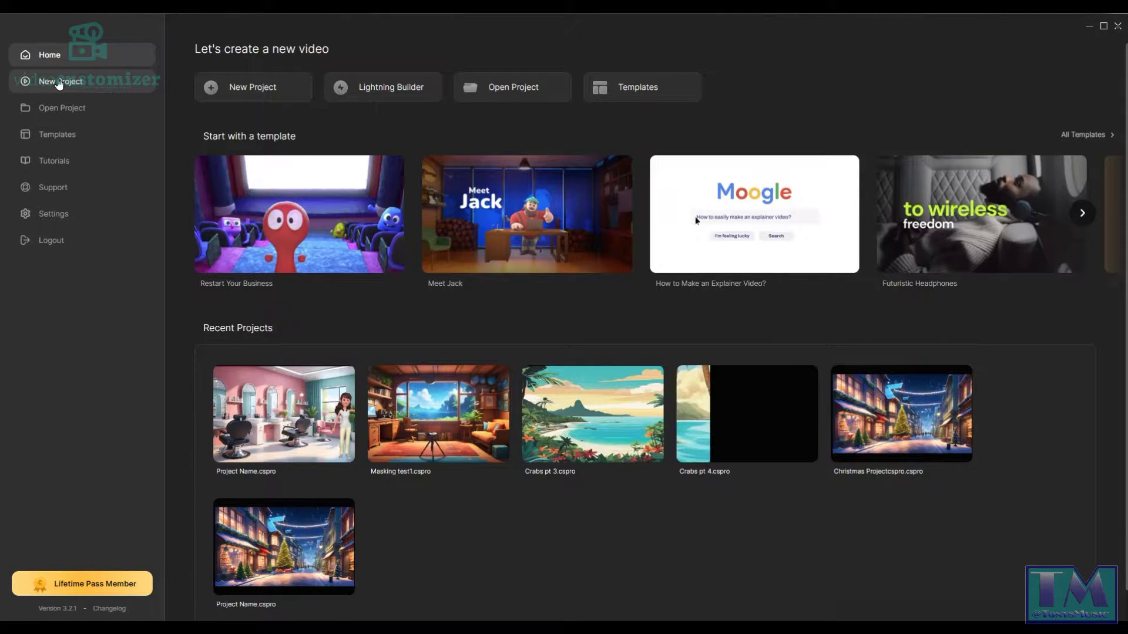
Start a new project and add the three-tent "Tents in Mountains" background, squashed into the upper half of the canvas
{"action": "left_click", "coordinate": [58, 82]}
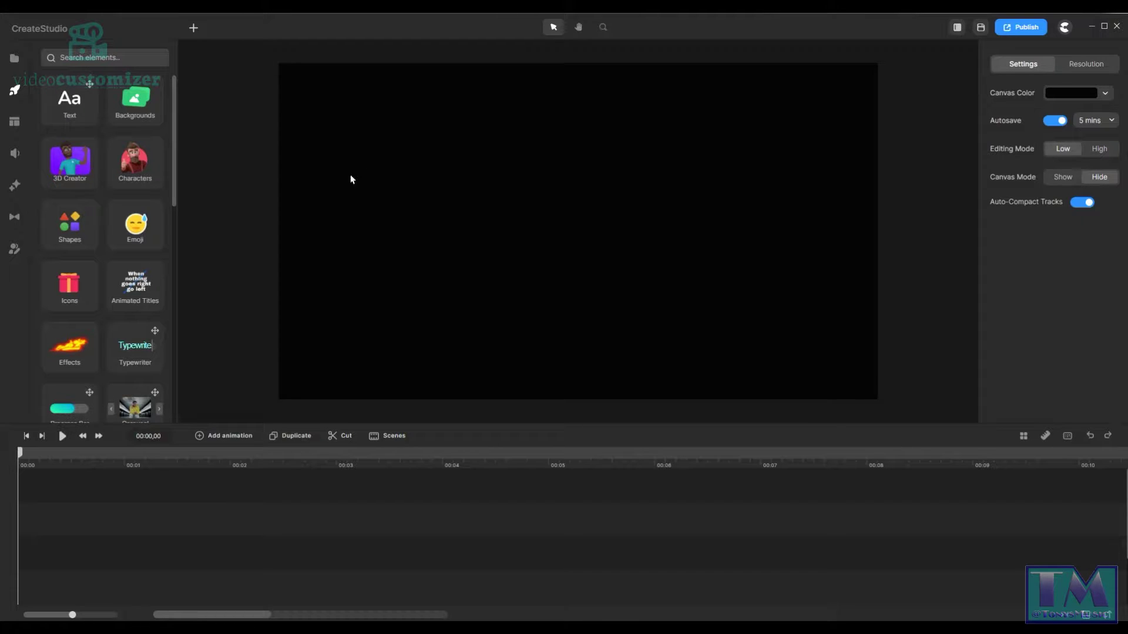
{"action": "left_click", "coordinate": [135, 107]}
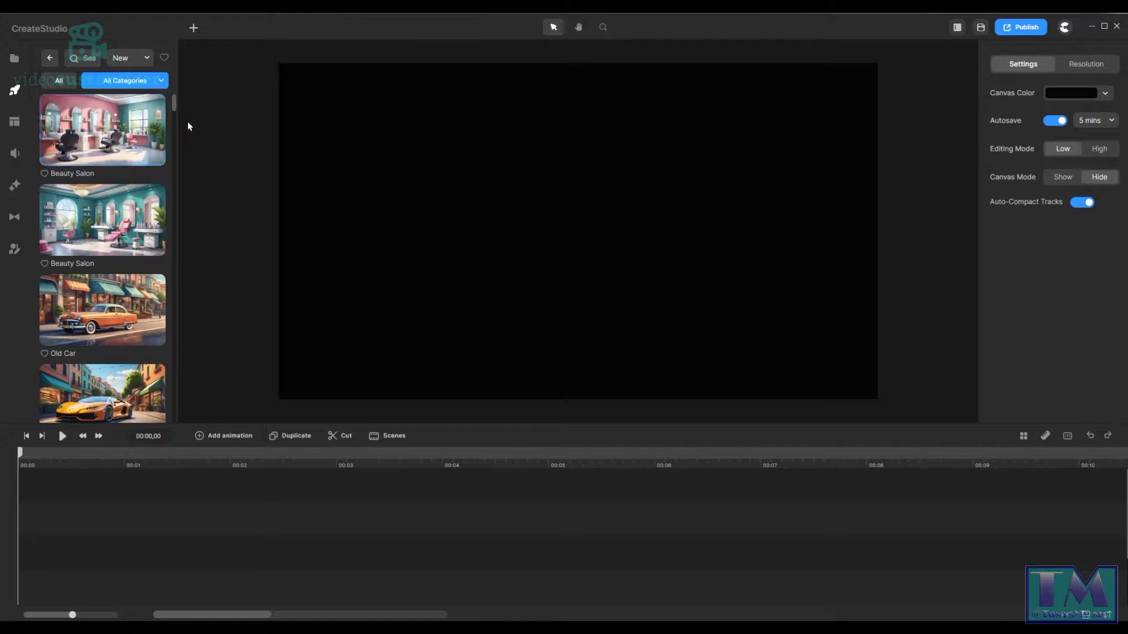
{"action": "left_click_drag", "start_coordinate": [174, 104], "coordinate": [173, 150]}
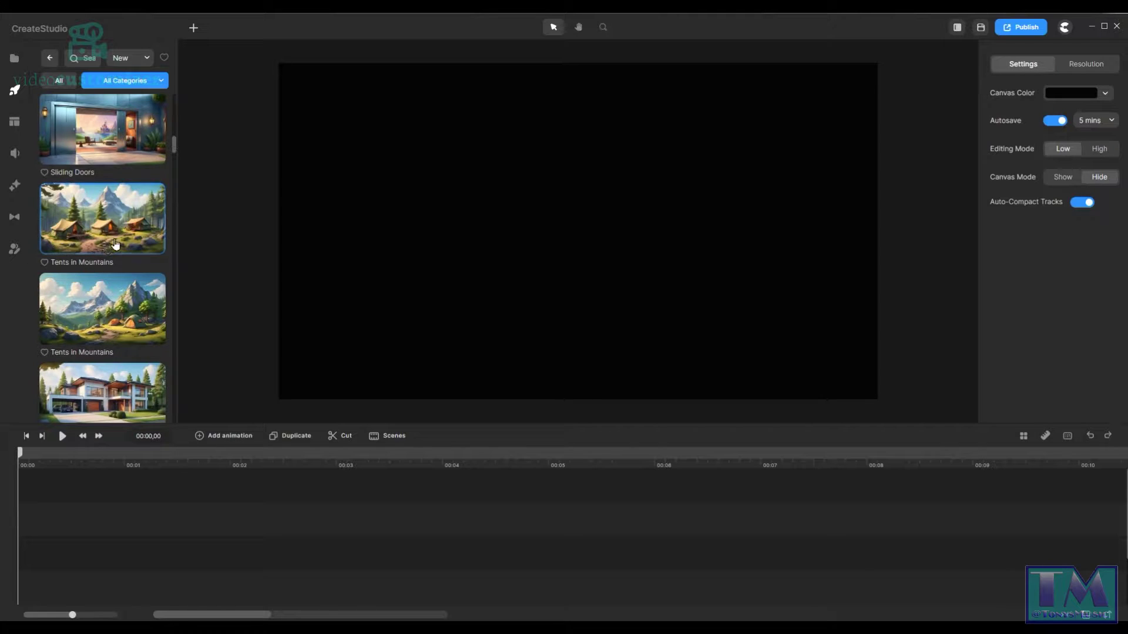
{"action": "left_click_drag", "start_coordinate": [101, 238], "coordinate": [484, 252]}
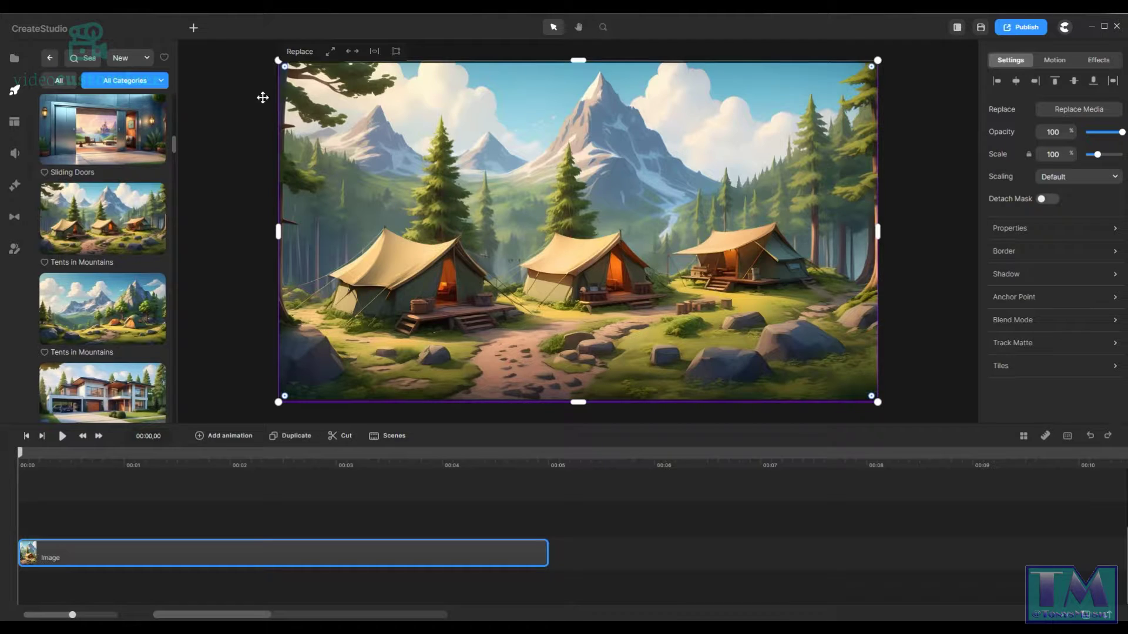
{"action": "left_click_drag", "start_coordinate": [579, 402], "coordinate": [591, 228]}
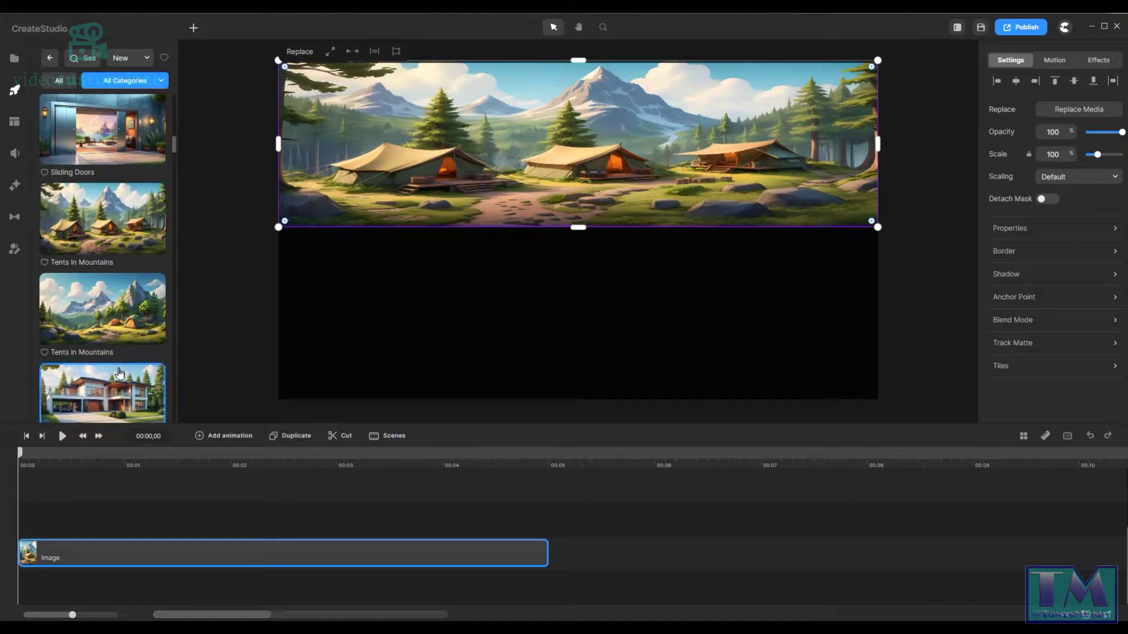
Add the second "Tents in Mountains" background with the orange and green tents, squashed into the lower half of the canvas
{"action": "left_click_drag", "start_coordinate": [105, 306], "coordinate": [578, 335]}
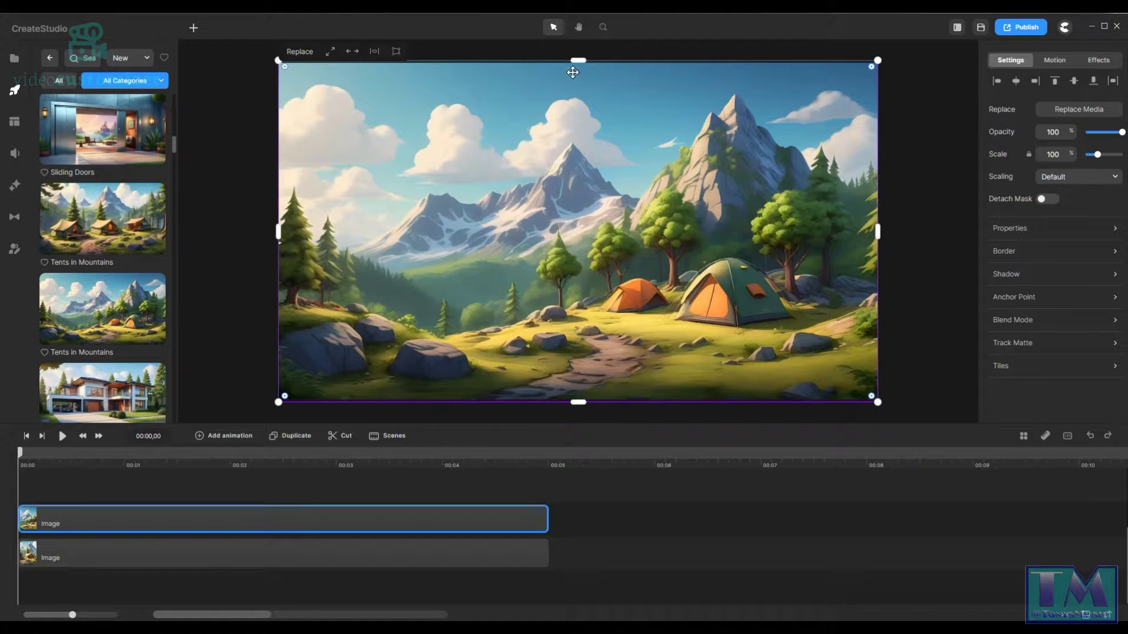
{"action": "left_click_drag", "start_coordinate": [579, 59], "coordinate": [560, 228]}
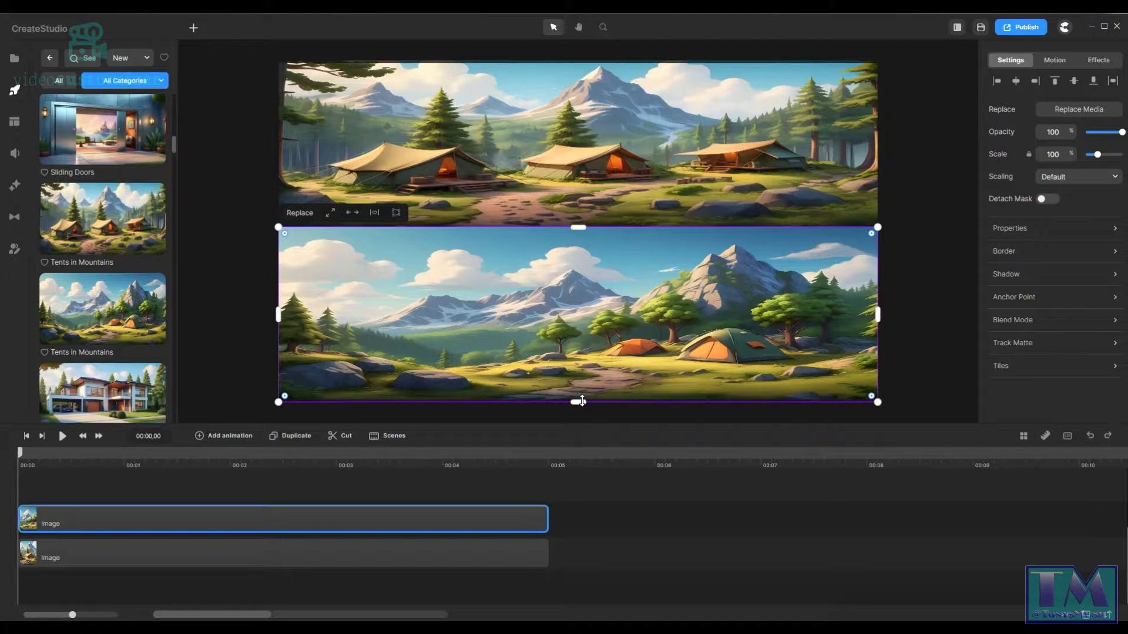
{"action": "left_click_drag", "start_coordinate": [582, 401], "coordinate": [578, 399]}
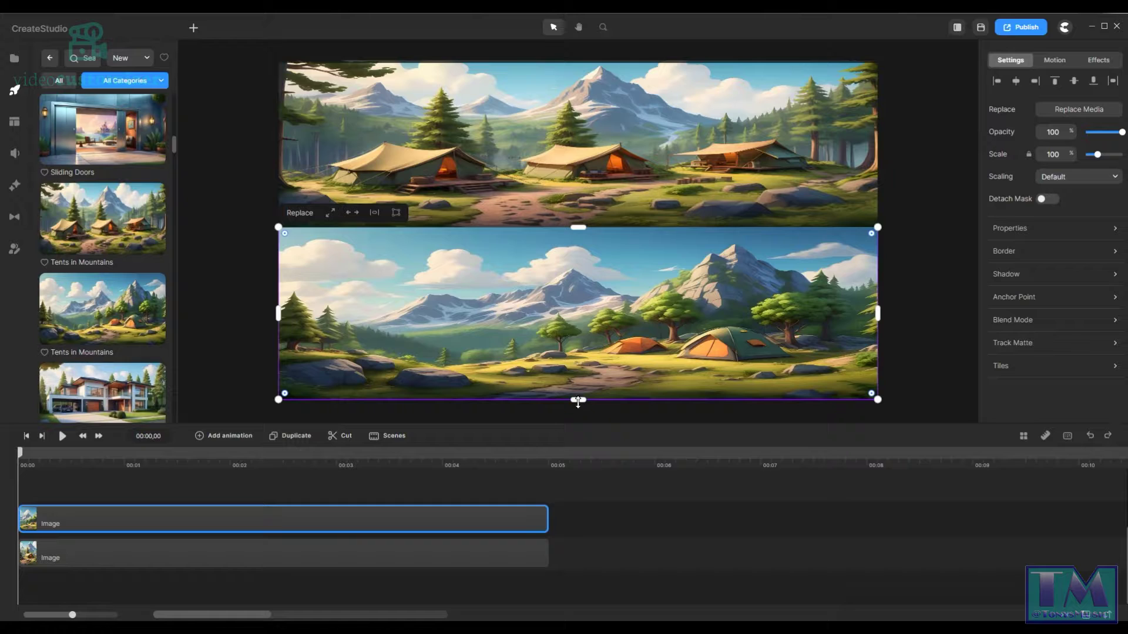
{"action": "left_click_drag", "start_coordinate": [579, 402], "coordinate": [578, 404]}
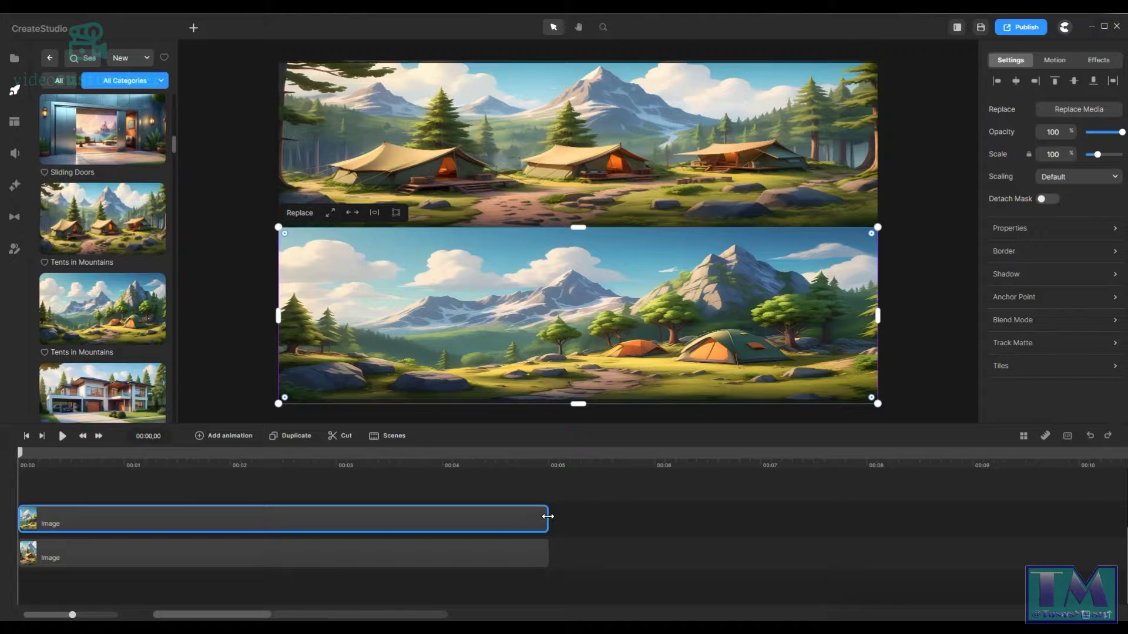
Extend both background image clips on the timeline to about 20 seconds
{"action": "left_click_drag", "start_coordinate": [547, 516], "coordinate": [1068, 534]}
{"action": "left_click_drag", "start_coordinate": [548, 553], "coordinate": [1125, 551]}
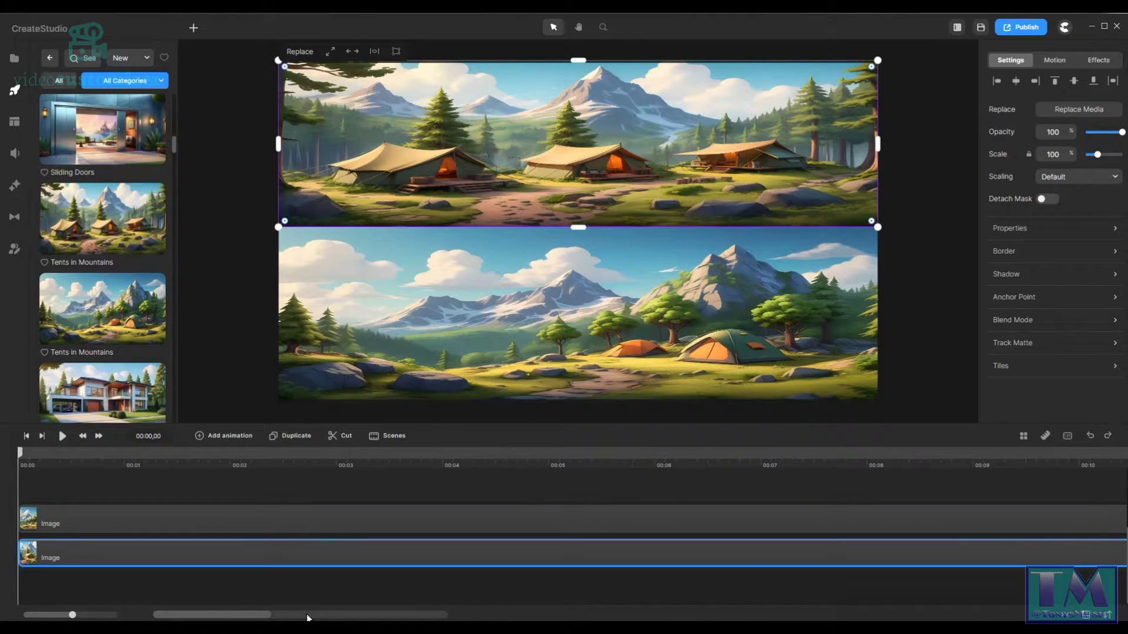
{"action": "left_click_drag", "start_coordinate": [263, 618], "coordinate": [301, 618]}
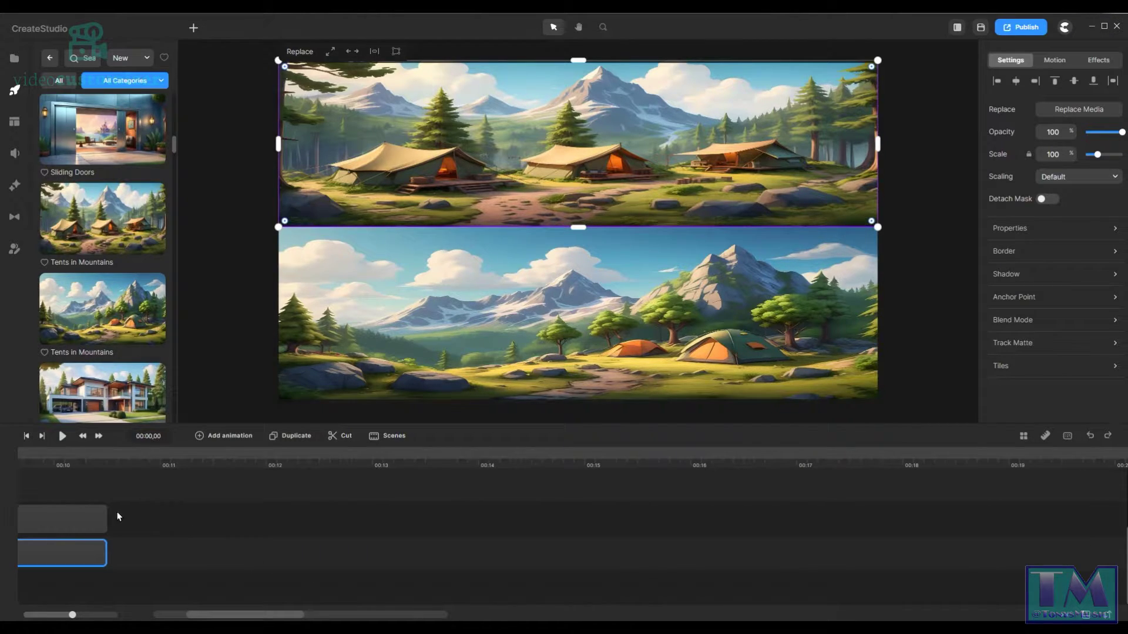
{"action": "left_click_drag", "start_coordinate": [107, 518], "coordinate": [1118, 528]}
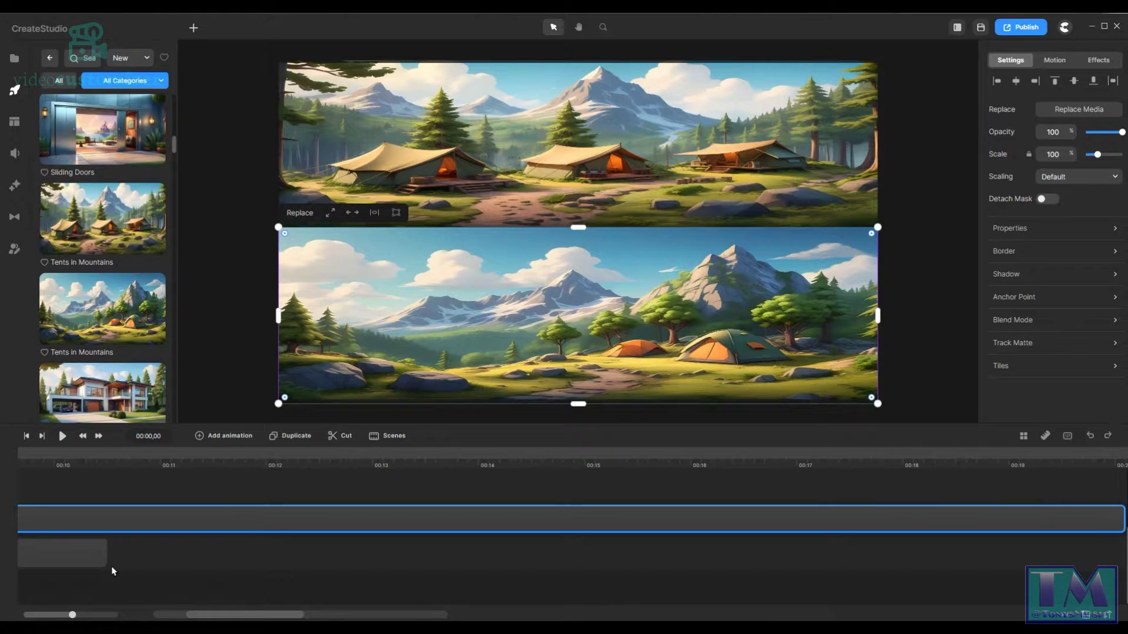
{"action": "left_click_drag", "start_coordinate": [104, 554], "coordinate": [1124, 559]}
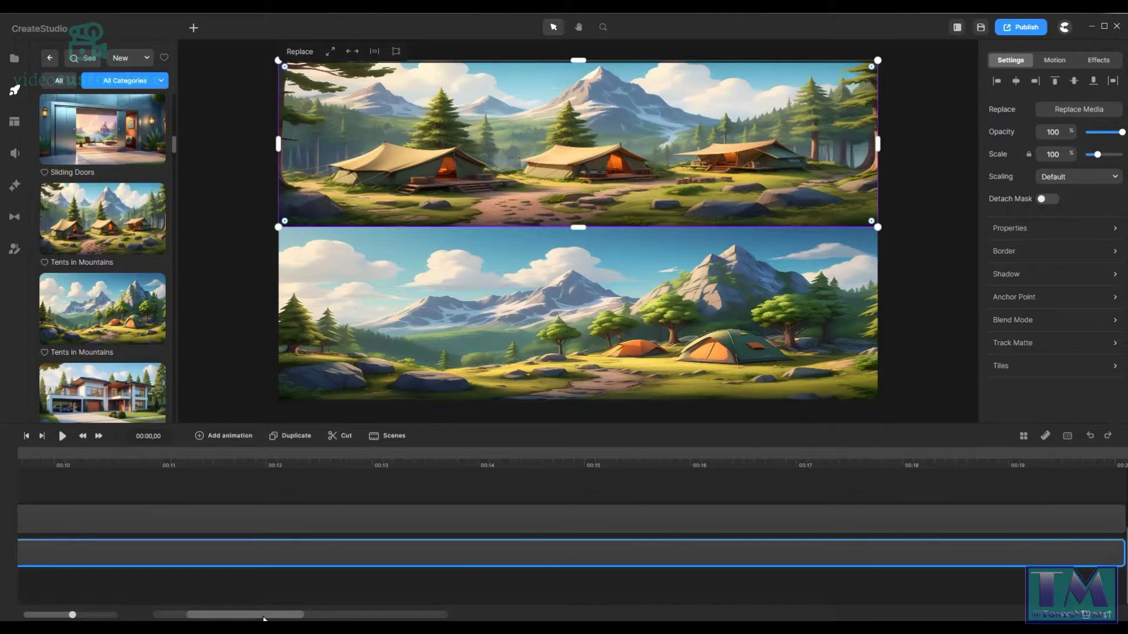
{"action": "left_click_drag", "start_coordinate": [258, 616], "coordinate": [144, 620]}
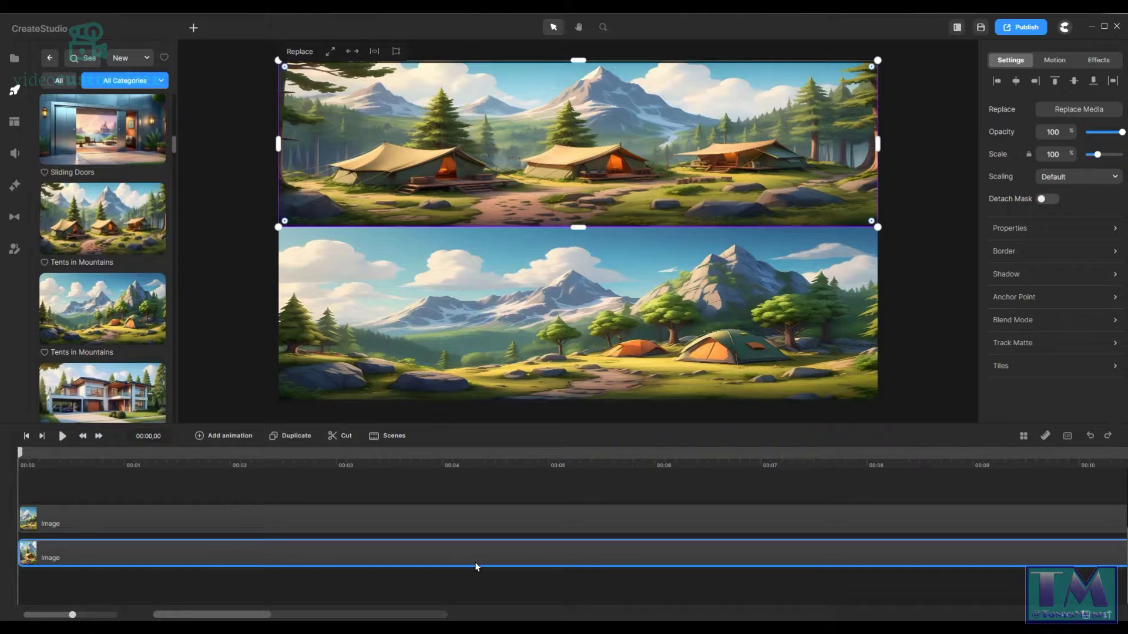
Add a Camera component with a camera move at the timeline start, framing the left half of the upper image
{"action": "left_click", "coordinate": [15, 187]}
{"action": "left_click", "coordinate": [146, 62]}
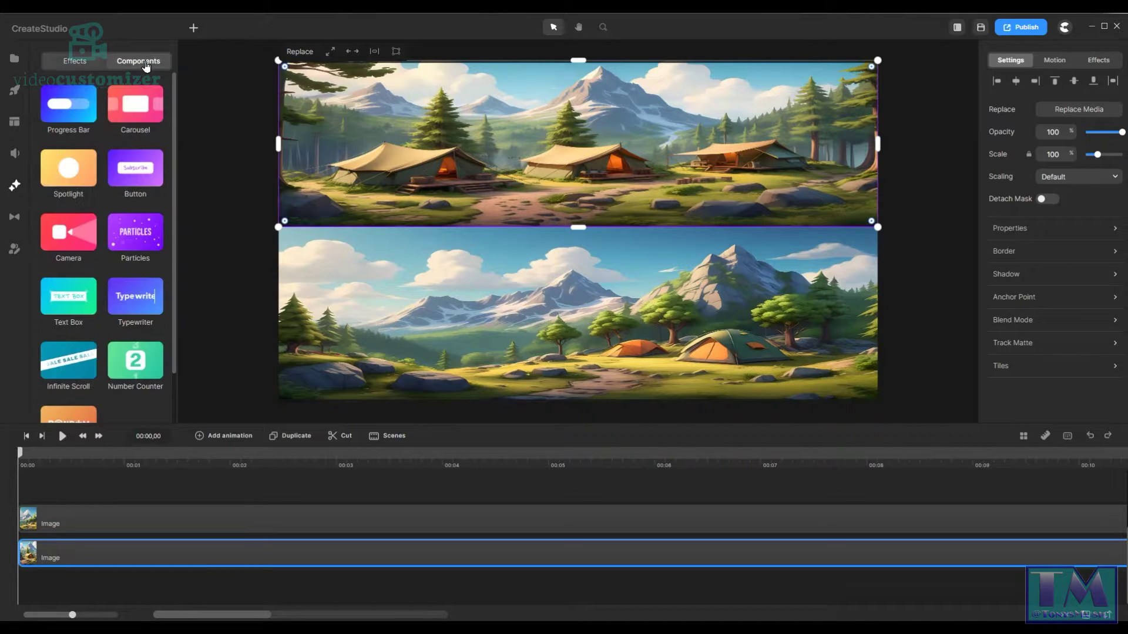
{"action": "left_click_drag", "start_coordinate": [68, 232], "coordinate": [538, 188]}
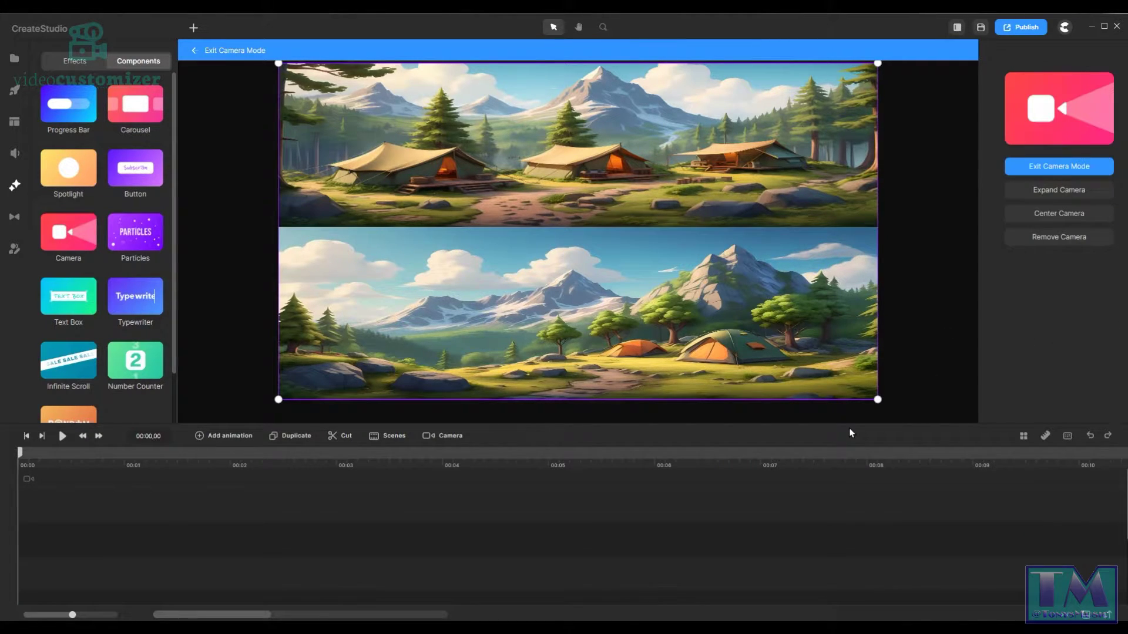
{"action": "left_click", "coordinate": [30, 478]}
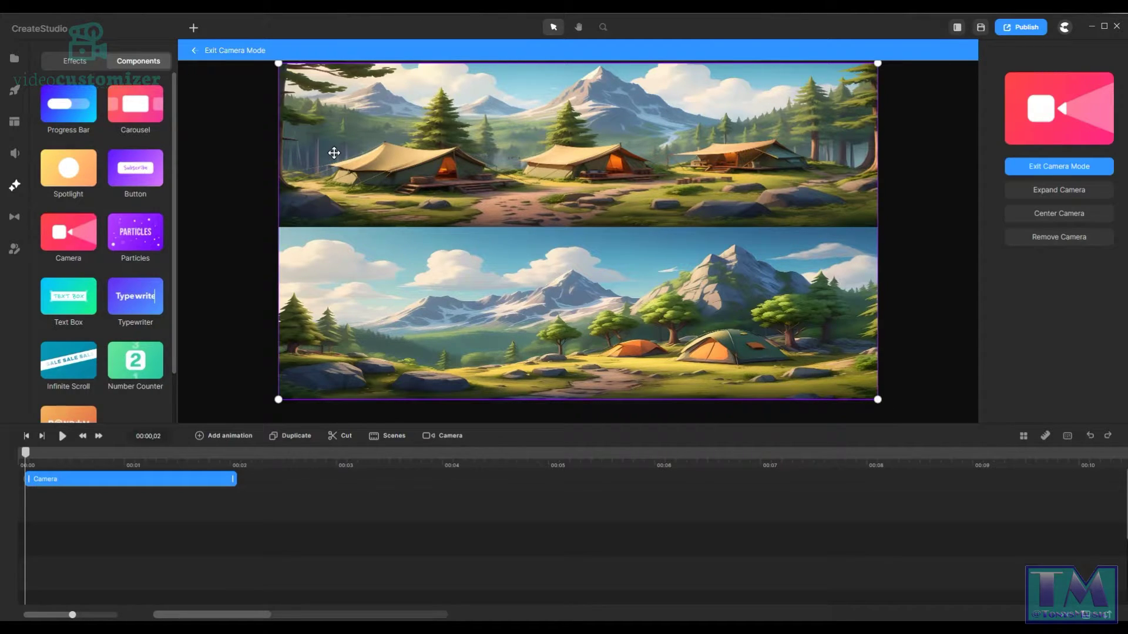
{"action": "left_click_drag", "start_coordinate": [878, 400], "coordinate": [531, 266]}
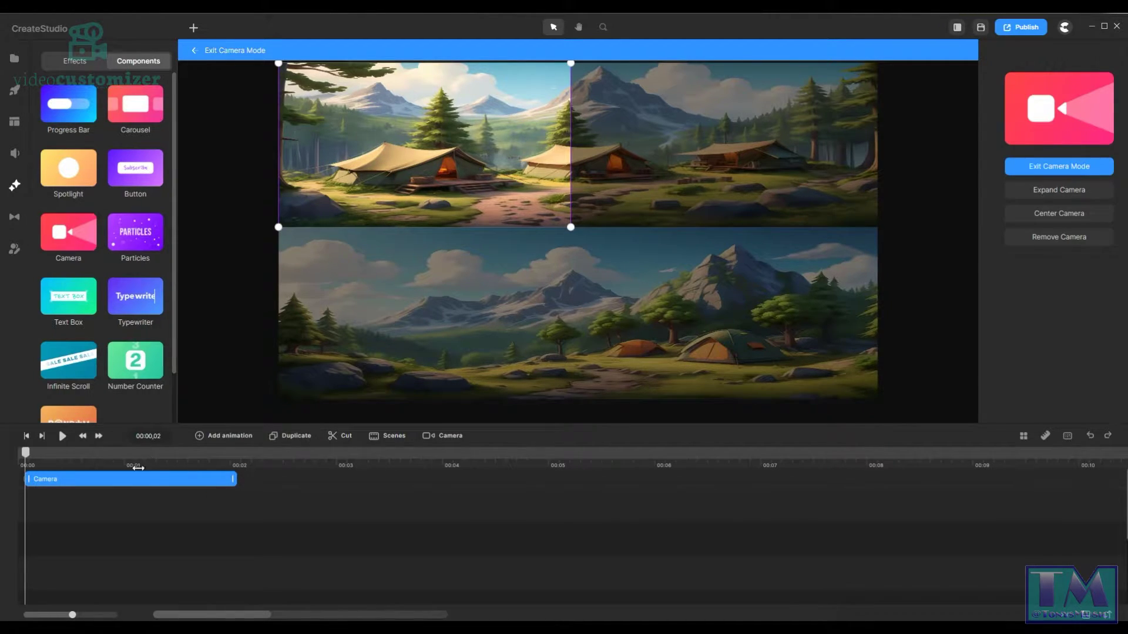
Set the first camera move's end framing, just past 2 seconds, to the right half of the upper image
{"action": "left_click", "coordinate": [246, 456]}
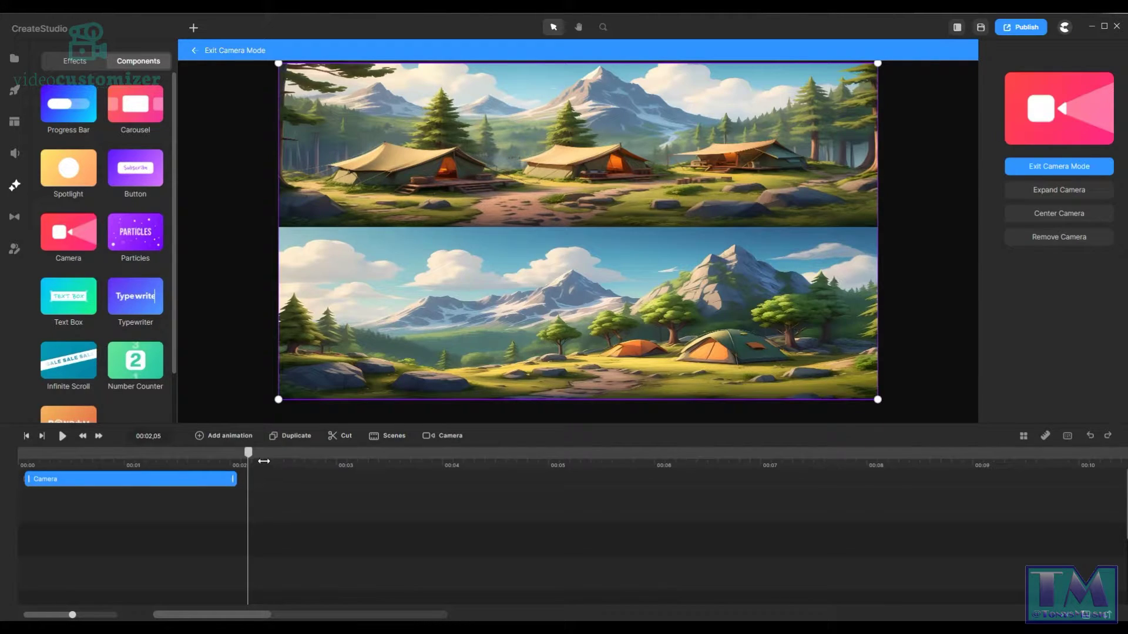
{"action": "left_click", "coordinate": [30, 458]}
{"action": "left_click", "coordinate": [103, 459]}
{"action": "left_click_drag", "start_coordinate": [134, 465], "coordinate": [240, 485]}
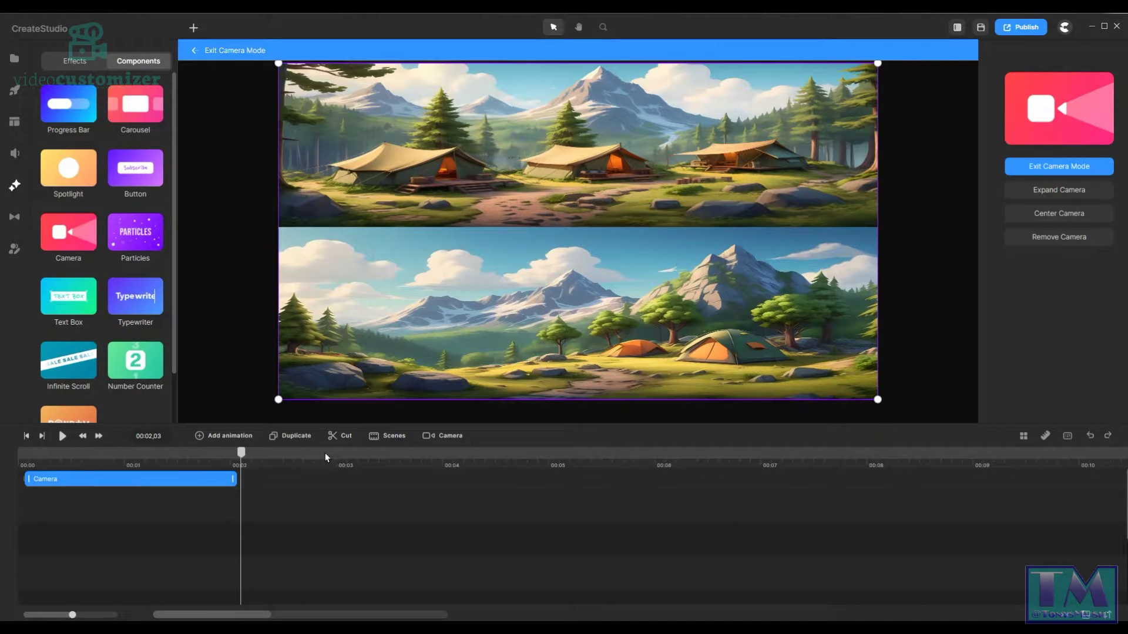
{"action": "left_click_drag", "start_coordinate": [280, 399], "coordinate": [634, 274]}
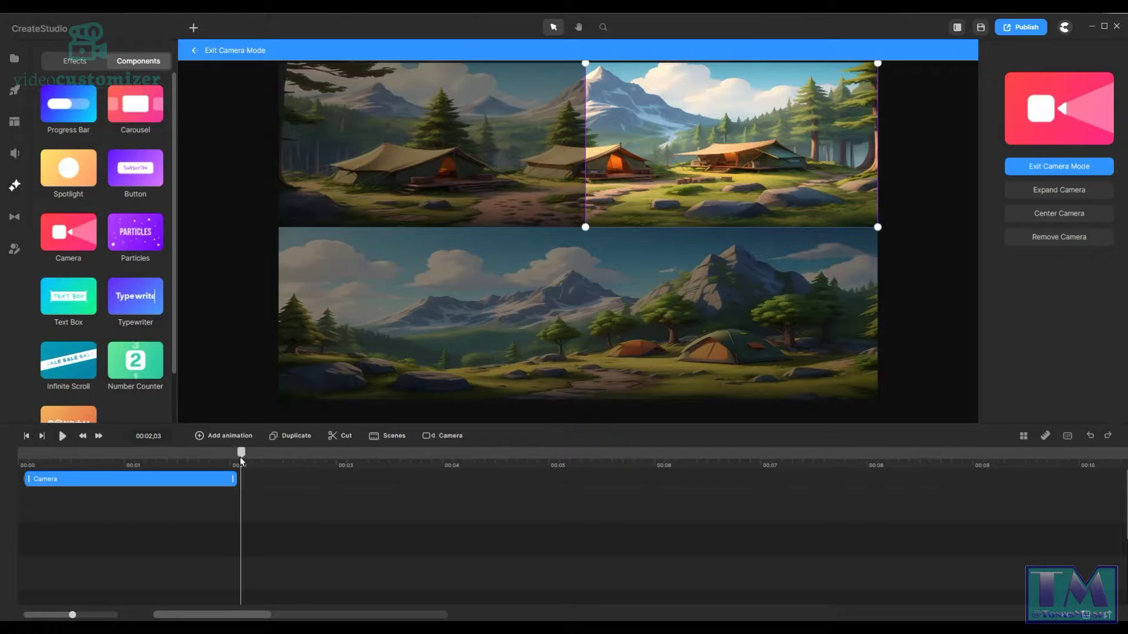
Add a second camera move starting at about 3 seconds and shift the first one slightly closer to the timeline start
{"action": "mouse_move", "coordinate": [246, 456]}
{"action": "left_mouse_down"}
{"action": "mouse_move", "coordinate": [27, 453]}
{"action": "mouse_move", "coordinate": [254, 442]}
{"action": "mouse_move", "coordinate": [27, 452]}
{"action": "mouse_move", "coordinate": [246, 455]}
{"action": "left_mouse_up"}
{"action": "left_click_drag", "start_coordinate": [241, 454], "coordinate": [348, 463]}
{"action": "double_click", "coordinate": [372, 479]}
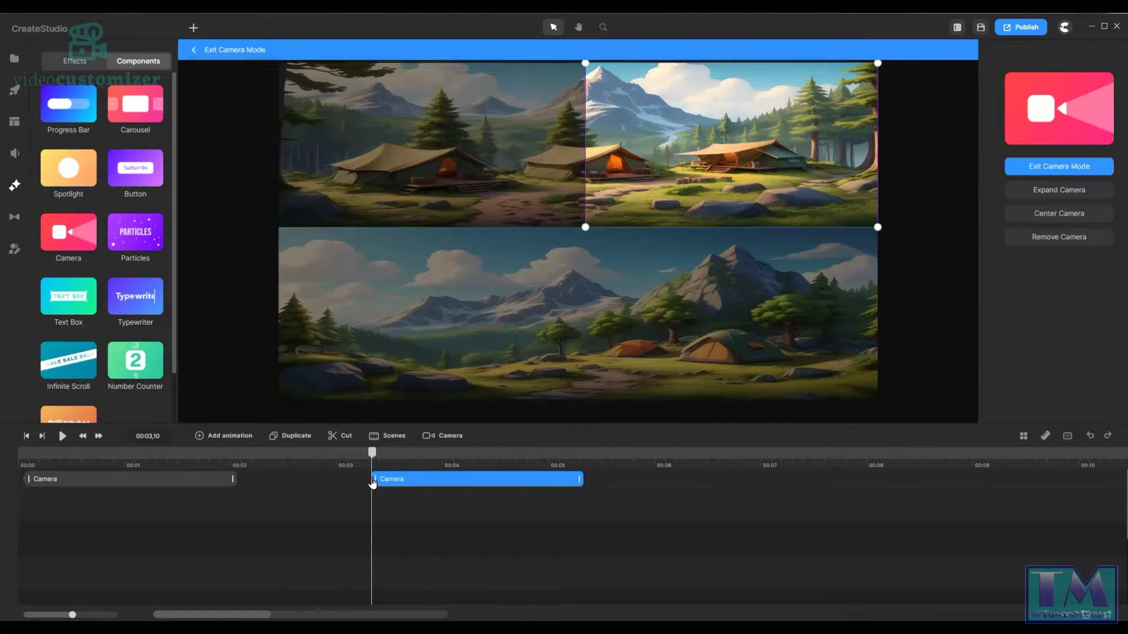
{"action": "mouse_move", "coordinate": [421, 486]}
{"action": "left_mouse_down"}
{"action": "mouse_move", "coordinate": [406, 492]}
{"action": "mouse_move", "coordinate": [441, 485]}
{"action": "left_mouse_up"}
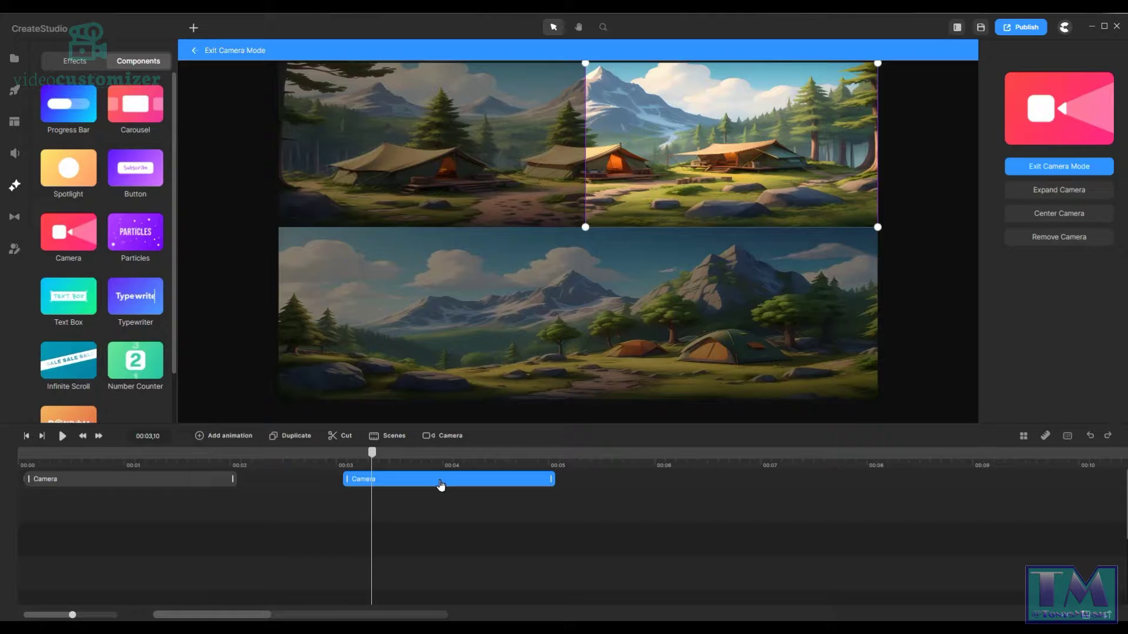
{"action": "left_click", "coordinate": [117, 481]}
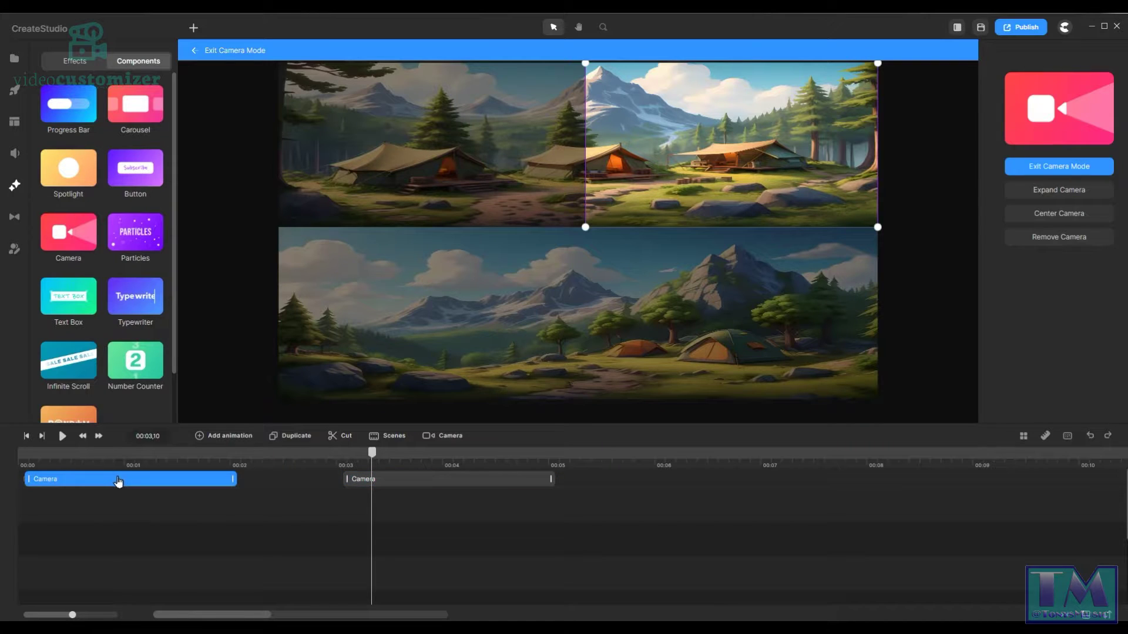
{"action": "left_click_drag", "start_coordinate": [118, 482], "coordinate": [115, 483]}
Set the second camera move's end framing, at about 5 seconds, to the right half of the lower image
{"action": "left_click", "coordinate": [344, 457]}
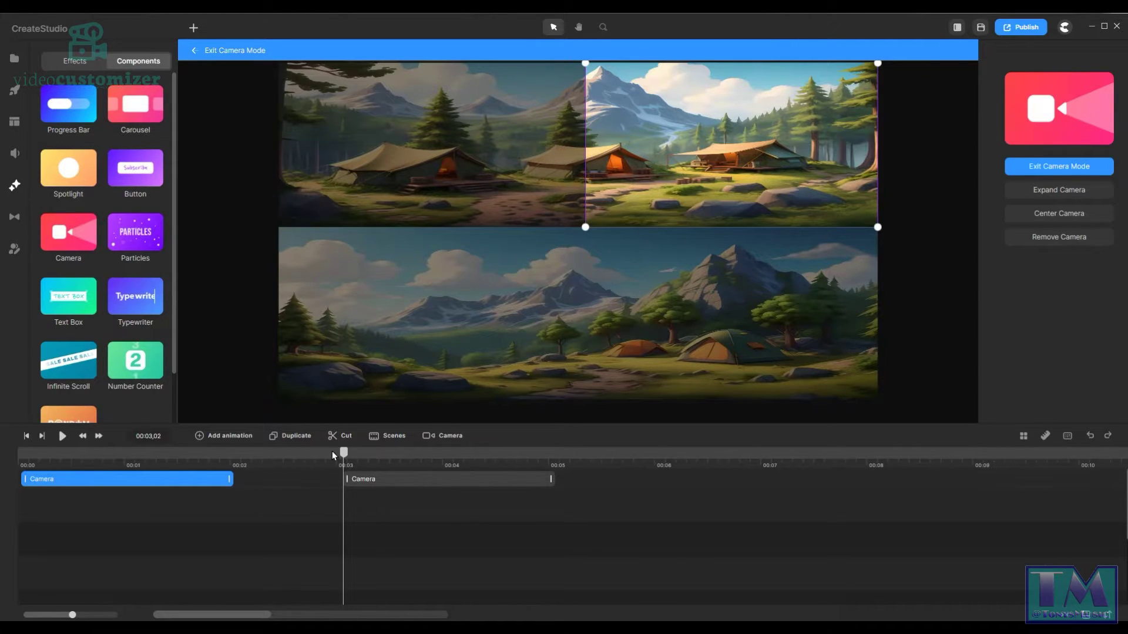
{"action": "left_click", "coordinate": [368, 486]}
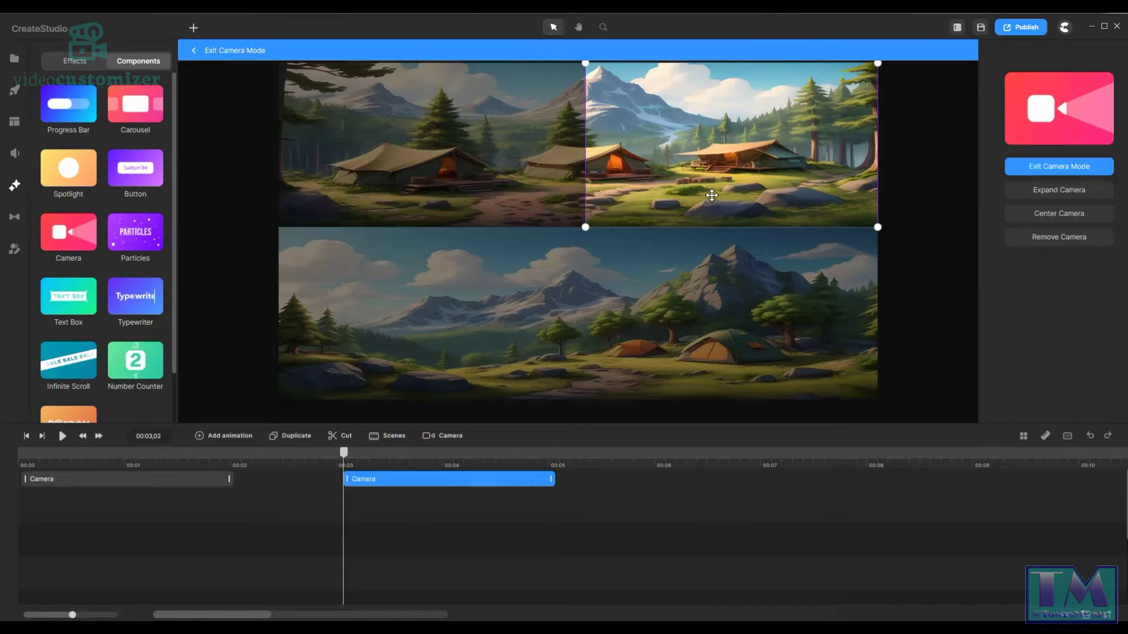
{"action": "left_click", "coordinate": [554, 457]}
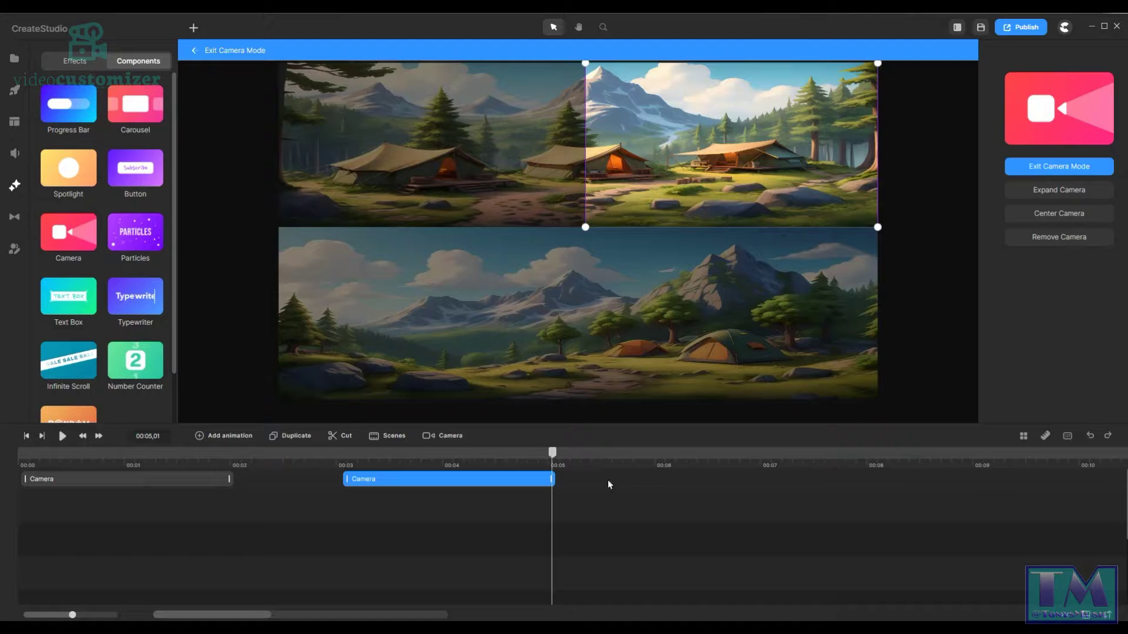
{"action": "left_click_drag", "start_coordinate": [552, 458], "coordinate": [556, 458]}
{"action": "left_click_drag", "start_coordinate": [764, 166], "coordinate": [763, 330]}
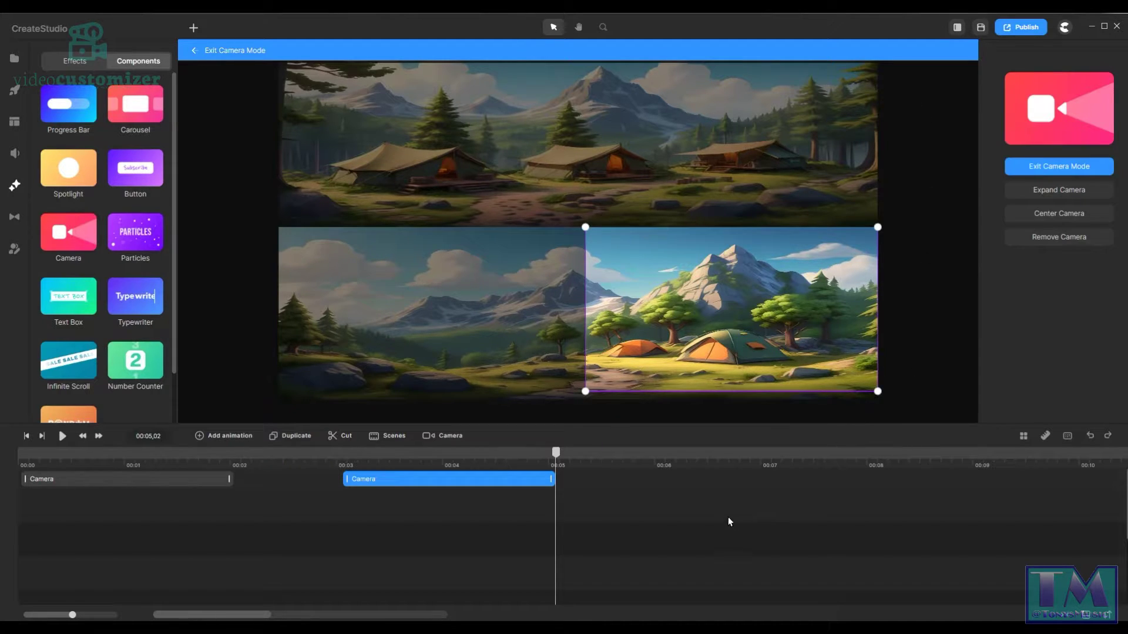
Set the second camera move's start framing, at 3 seconds, to the right half of the upper image
{"action": "left_click_drag", "start_coordinate": [556, 452], "coordinate": [336, 452]}
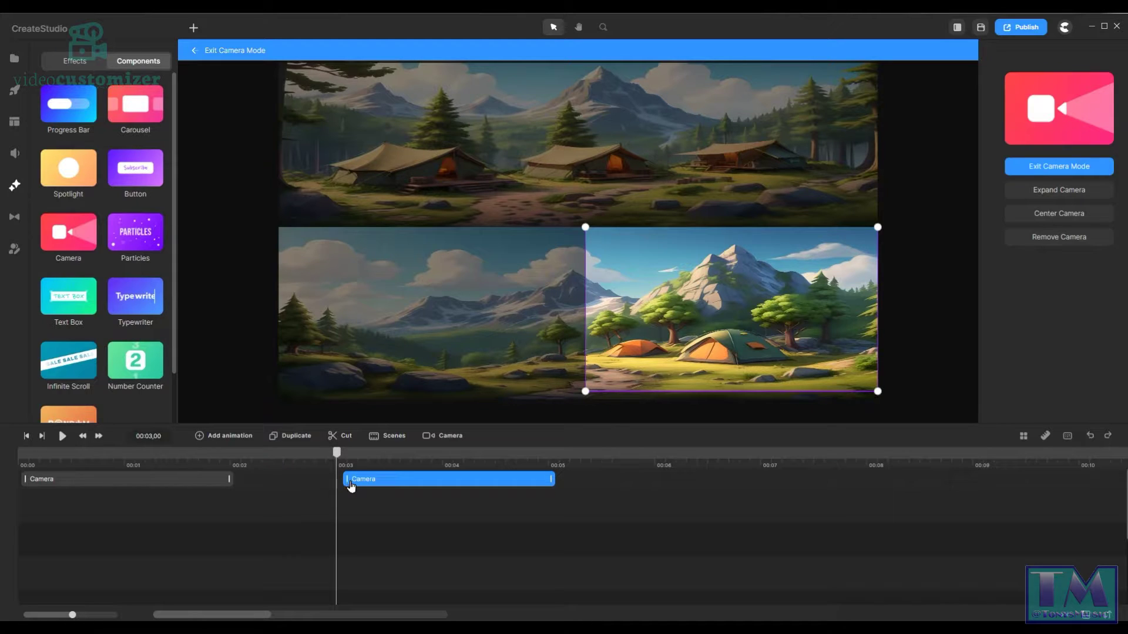
{"action": "left_click", "coordinate": [338, 478]}
{"action": "left_click", "coordinate": [355, 481]}
{"action": "left_click_drag", "start_coordinate": [761, 320], "coordinate": [761, 157]}
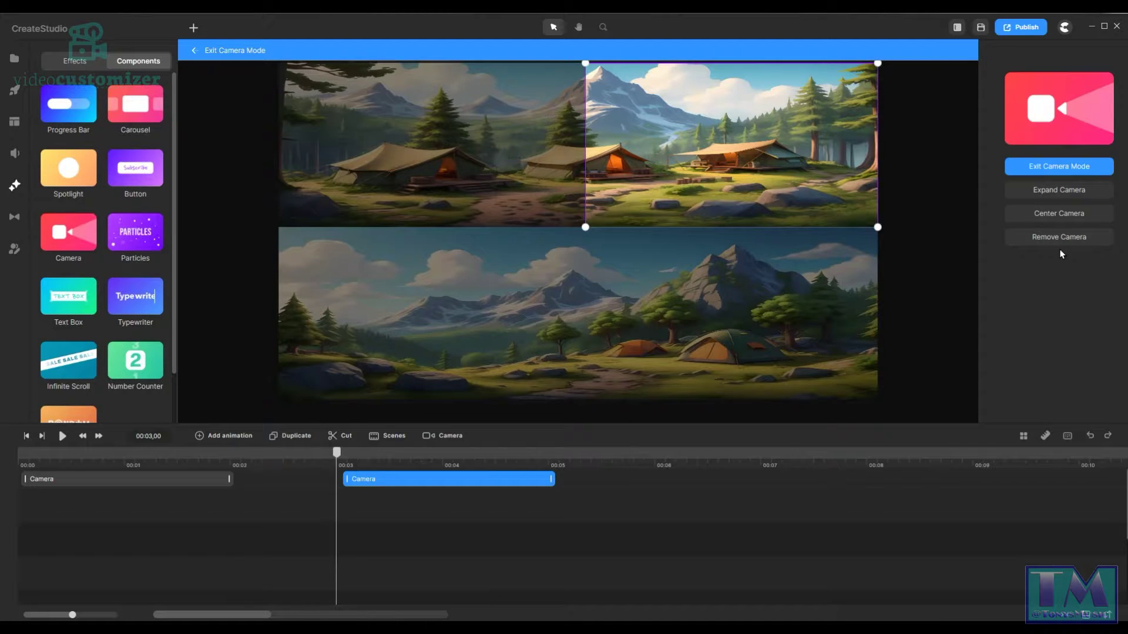
Add a third camera move on the timeline starting at about 6 seconds
{"action": "left_click_drag", "start_coordinate": [337, 452], "coordinate": [657, 477]}
{"action": "double_click", "coordinate": [689, 479]}
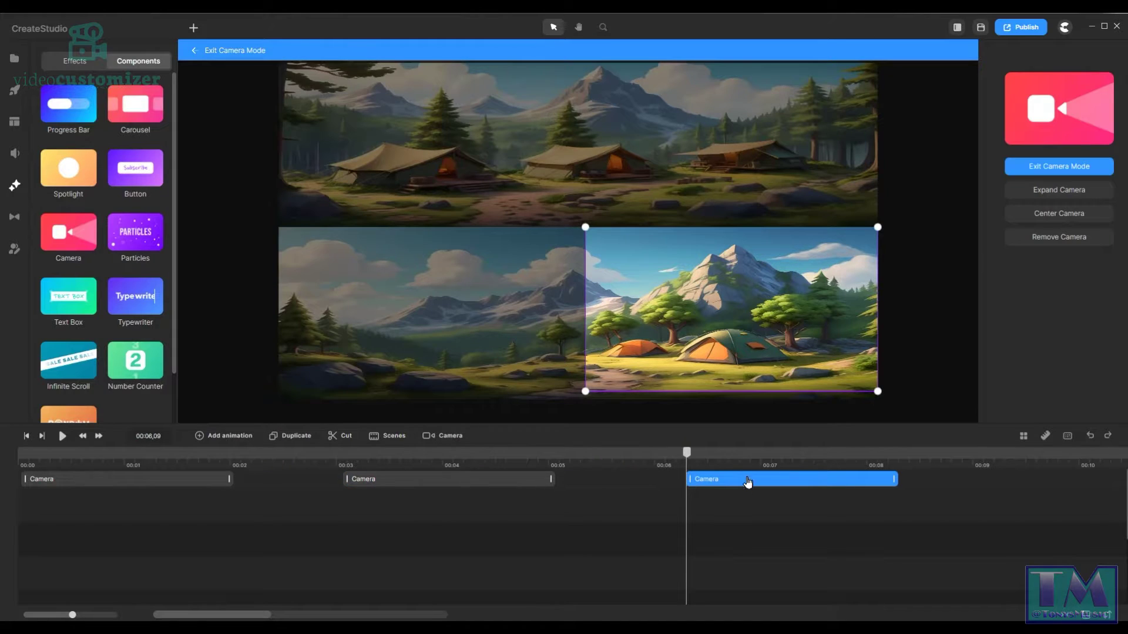
{"action": "left_click_drag", "start_coordinate": [748, 482], "coordinate": [718, 485]}
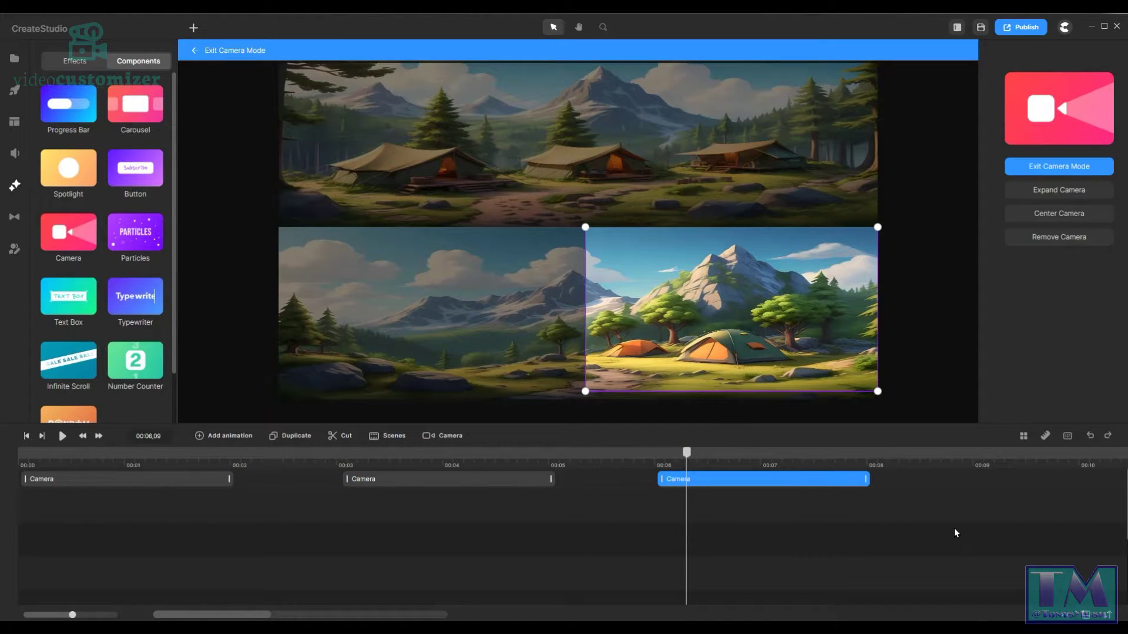
Set the third camera move's end framing, at about 8 seconds, to the left half of the lower image
{"action": "left_click_drag", "start_coordinate": [691, 453], "coordinate": [648, 454]}
{"action": "key", "text": "Right"}
{"action": "left_click_drag", "start_coordinate": [709, 318], "coordinate": [765, 312]}
{"action": "left_click", "coordinate": [870, 463]}
{"action": "left_click_drag", "start_coordinate": [781, 336], "coordinate": [470, 335]}
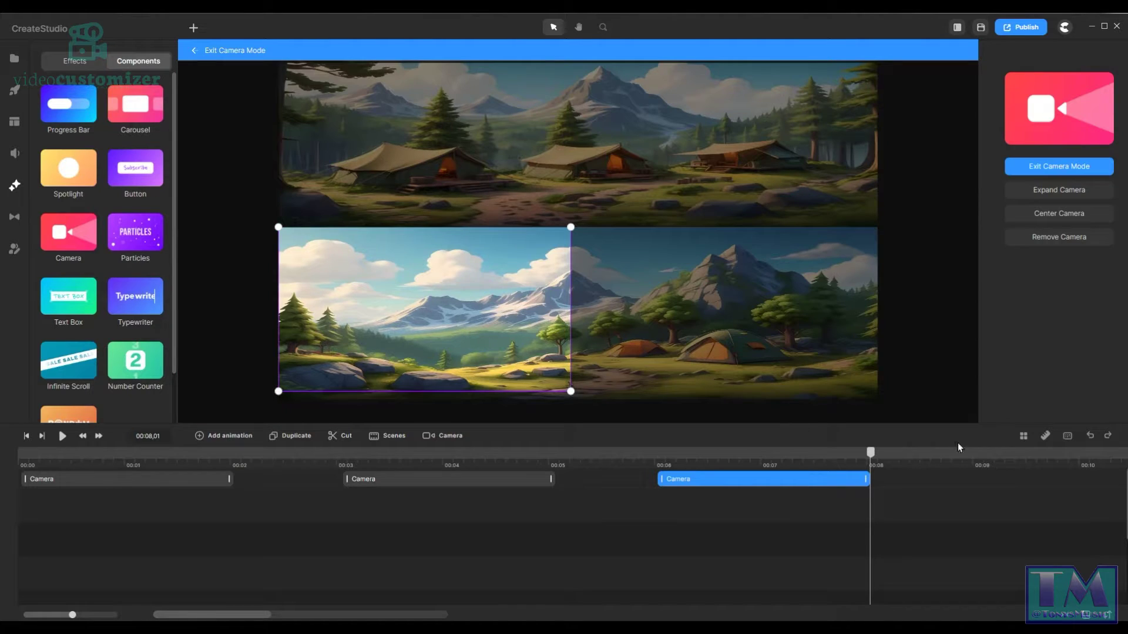
Set the third camera move's start framing, at 6 seconds, to the lower image's right half, and leave camera mode
{"action": "left_click_drag", "start_coordinate": [870, 457], "coordinate": [657, 447]}
{"action": "left_click_drag", "start_coordinate": [486, 338], "coordinate": [795, 340]}
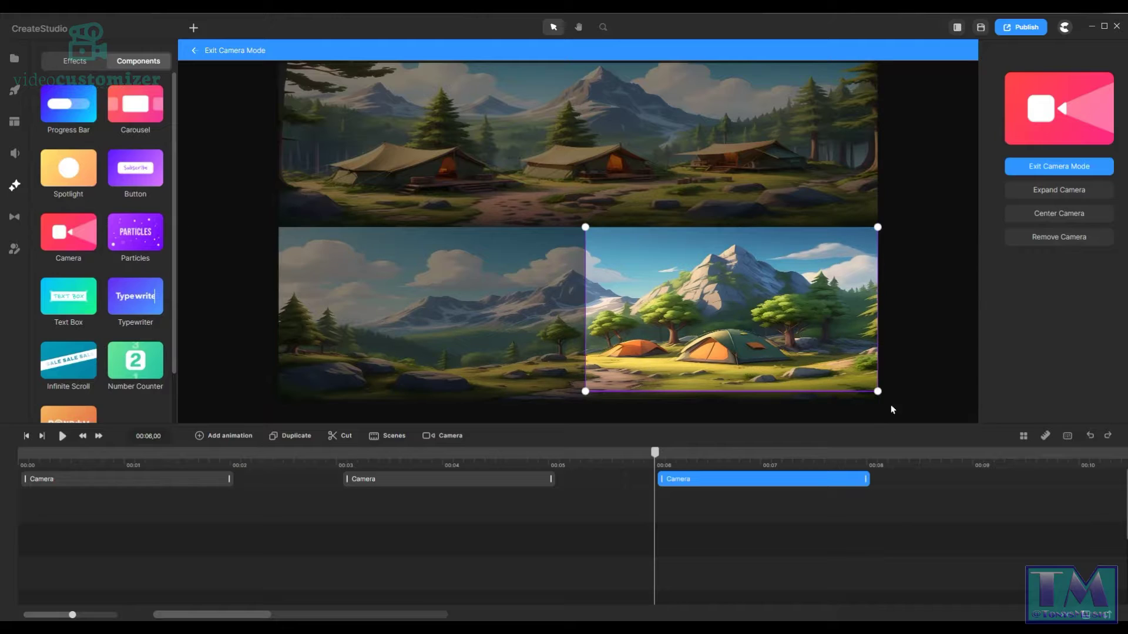
{"action": "left_click_drag", "start_coordinate": [654, 452], "coordinate": [651, 492]}
{"action": "left_click", "coordinate": [415, 382]}
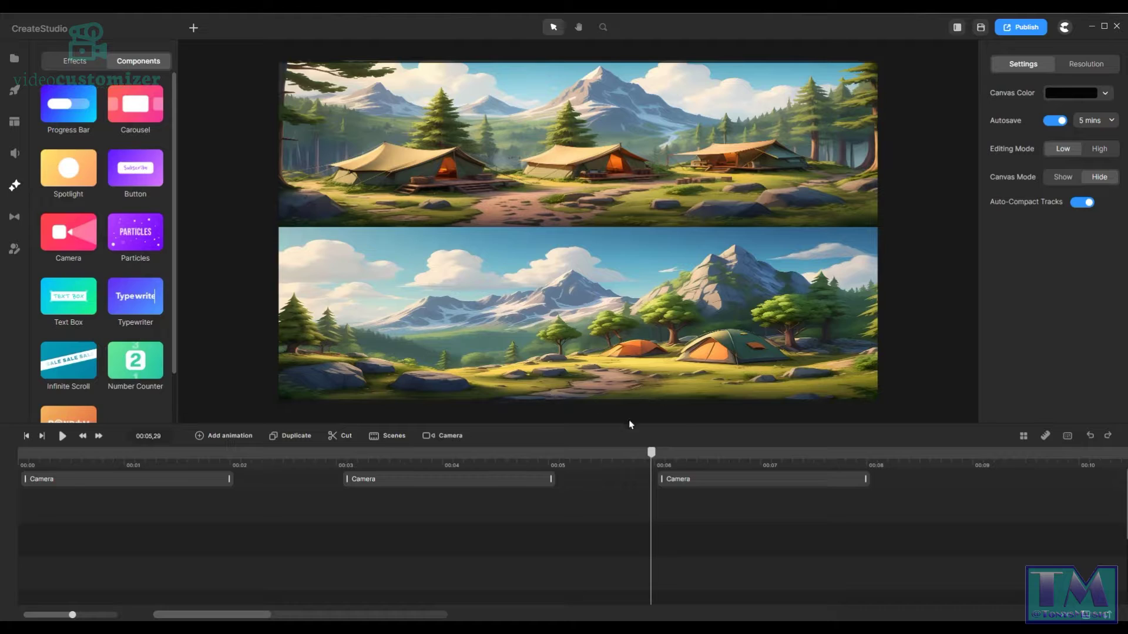
Fine-tune the bottom edge of the lower camping image on the canvas
{"action": "left_click", "coordinate": [609, 549]}
{"action": "left_click", "coordinate": [566, 558]}
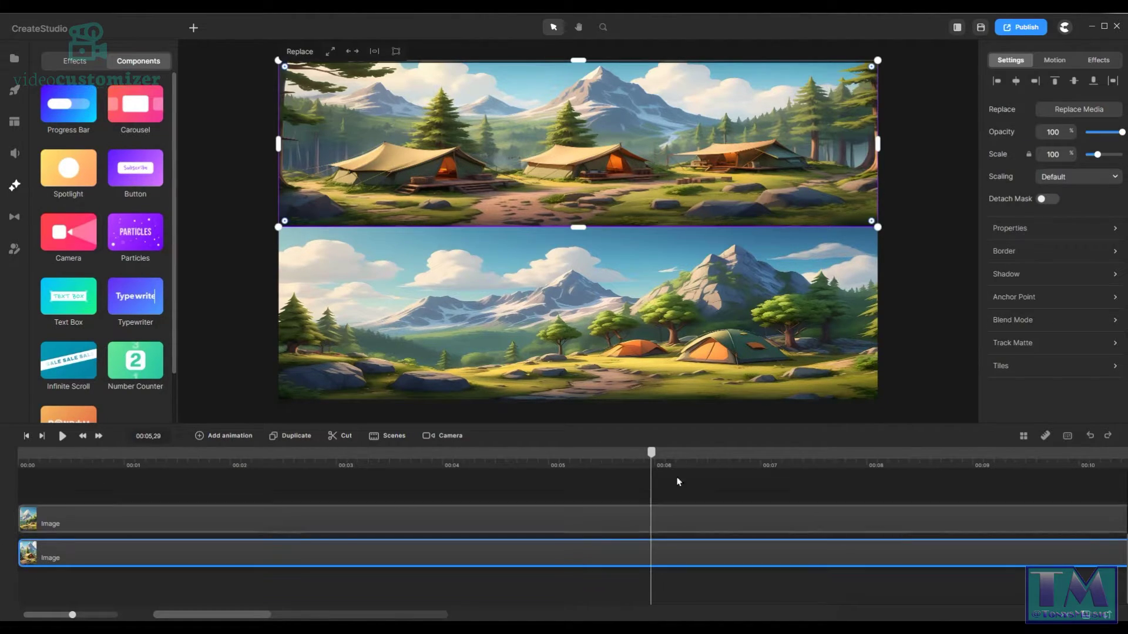
{"action": "left_click", "coordinate": [500, 517]}
{"action": "left_click_drag", "start_coordinate": [578, 407], "coordinate": [578, 401]}
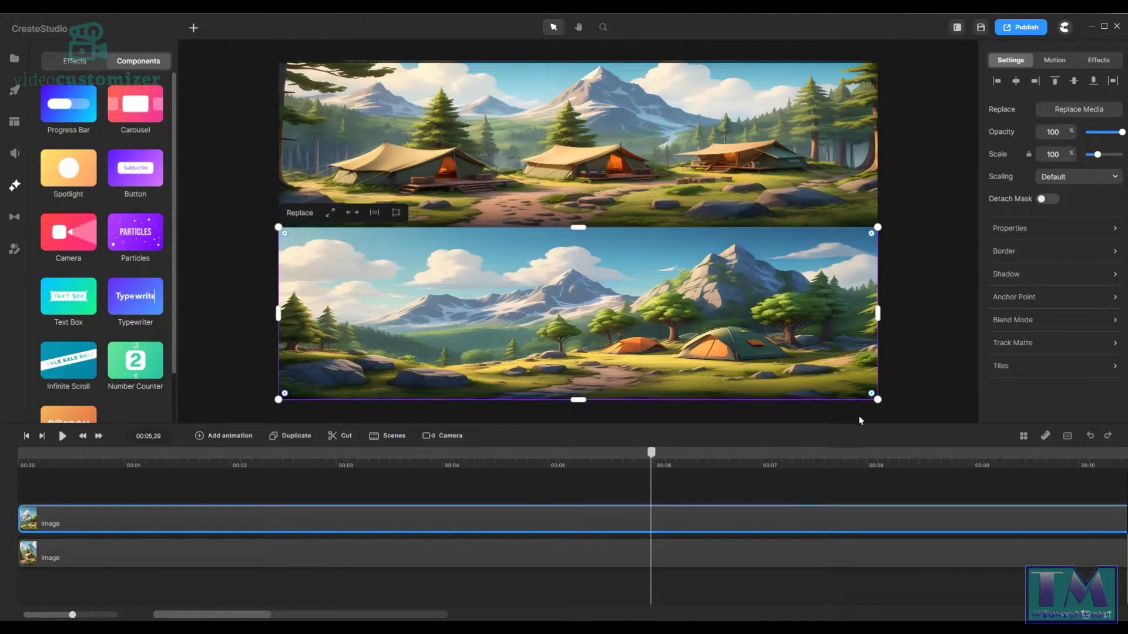
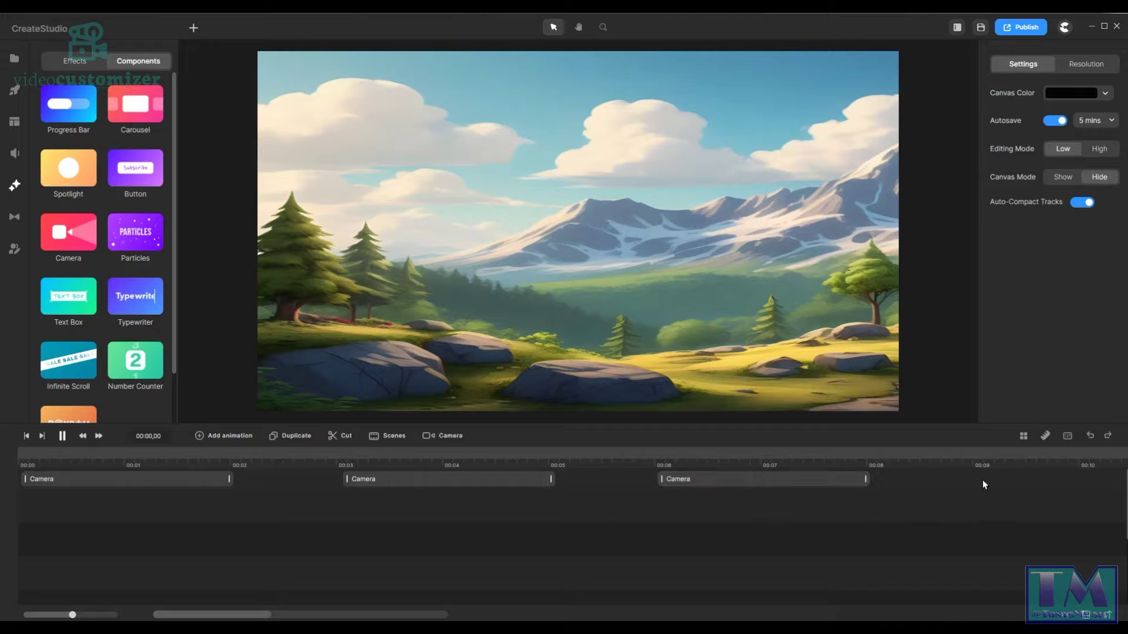
Add a fourth camera move starting at about 9 seconds, keeping its framing on the left half of the lower image
{"action": "left_click", "coordinate": [974, 464]}
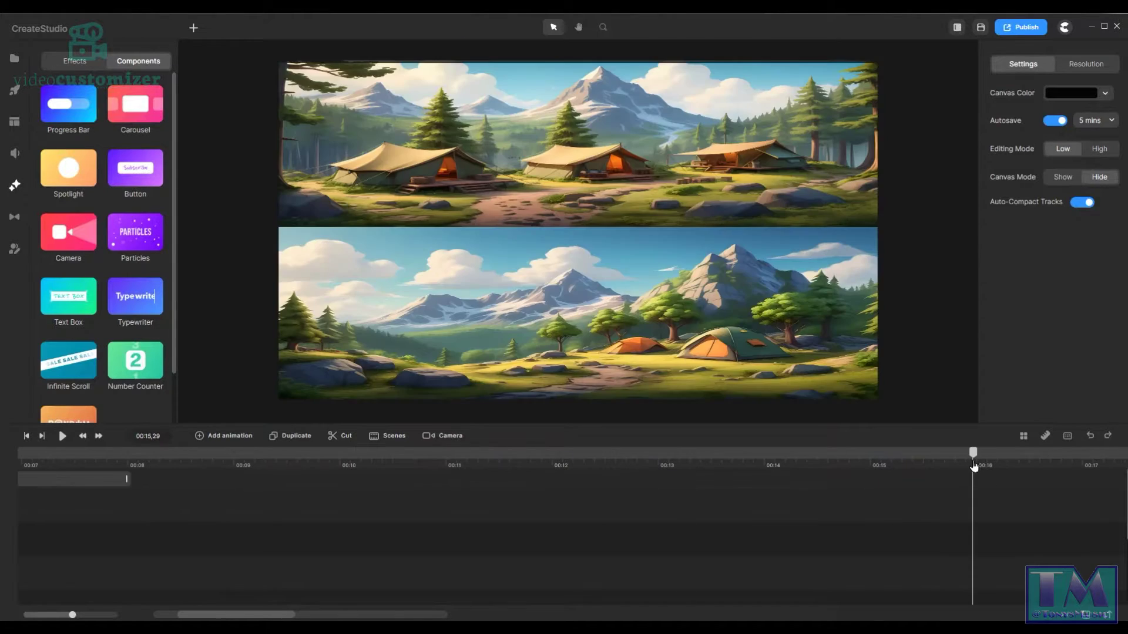
{"action": "left_click", "coordinate": [252, 481]}
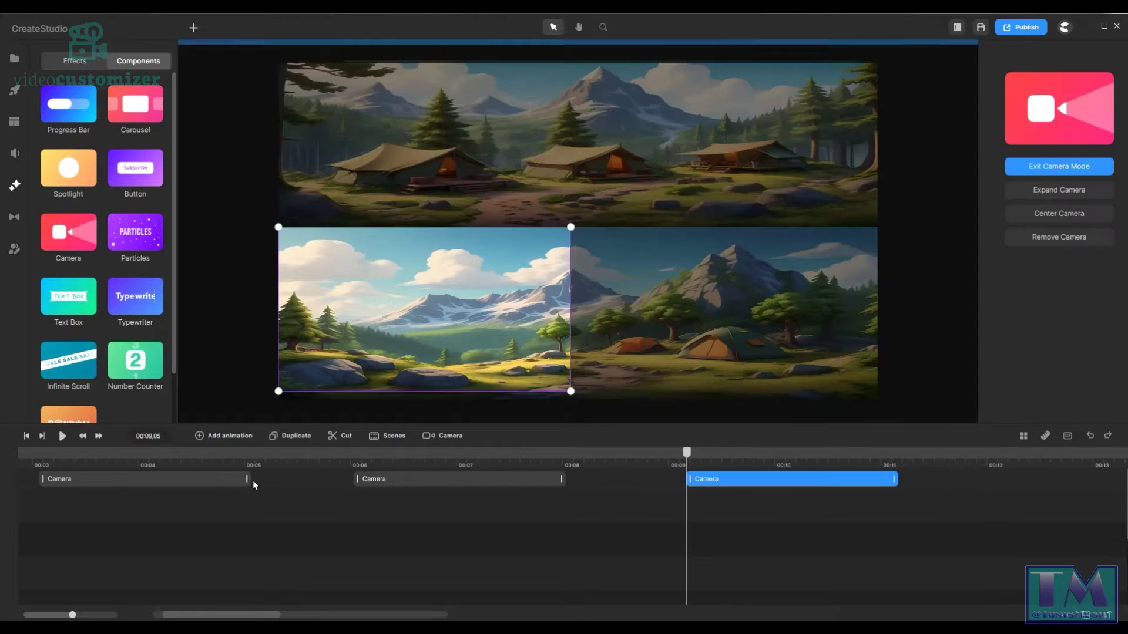
{"action": "left_click_drag", "start_coordinate": [782, 494], "coordinate": [761, 491]}
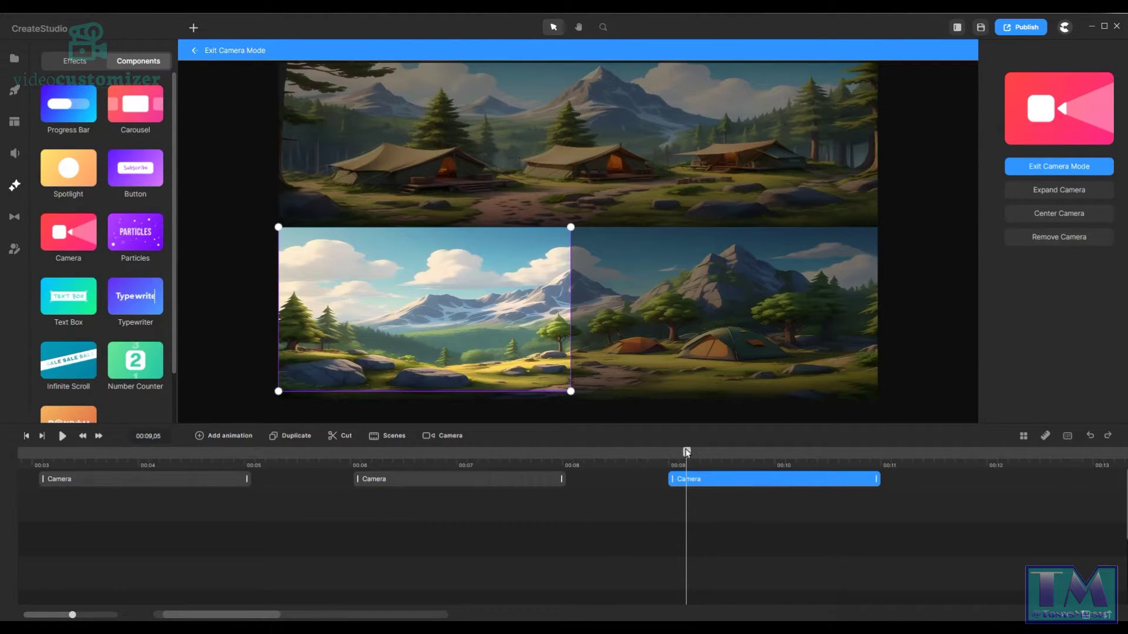
{"action": "left_click_drag", "start_coordinate": [686, 452], "coordinate": [663, 459]}
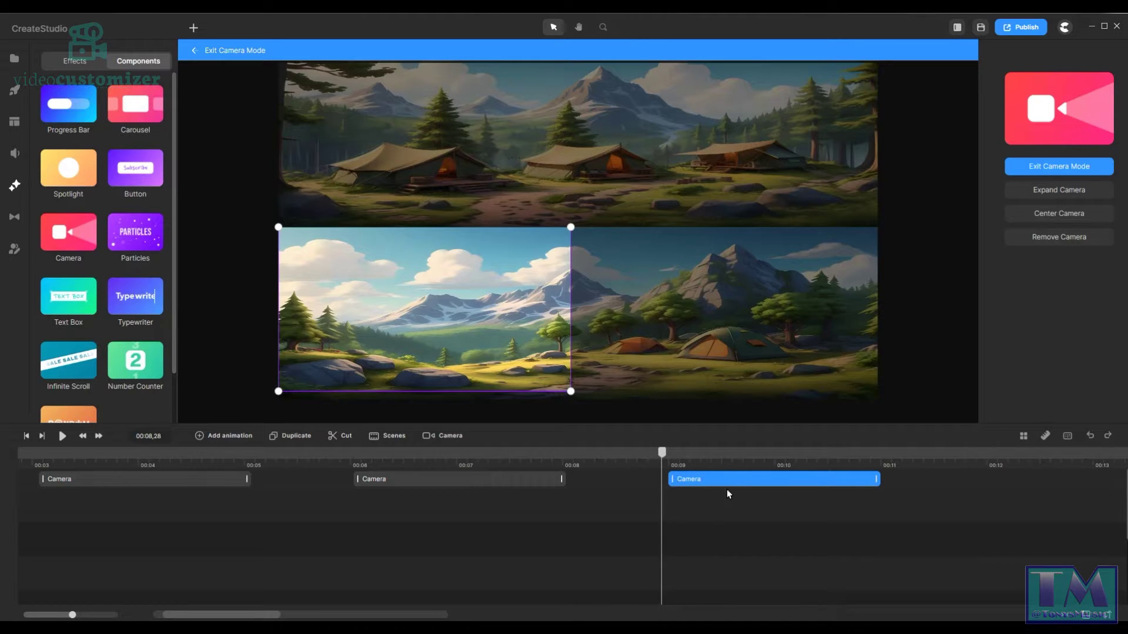
{"action": "left_click_drag", "start_coordinate": [405, 322], "coordinate": [404, 326]}
{"action": "left_click_drag", "start_coordinate": [662, 453], "coordinate": [889, 463]}
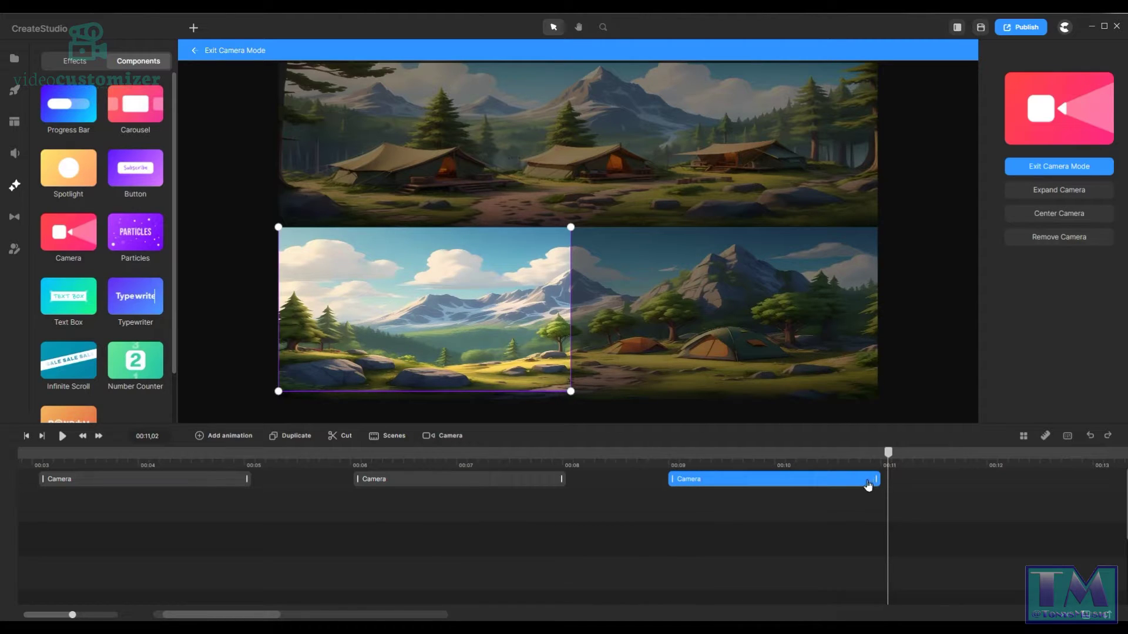
Add a fifth camera move on the timeline starting at about 11 seconds, and leave camera mode
{"action": "double_click", "coordinate": [900, 485]}
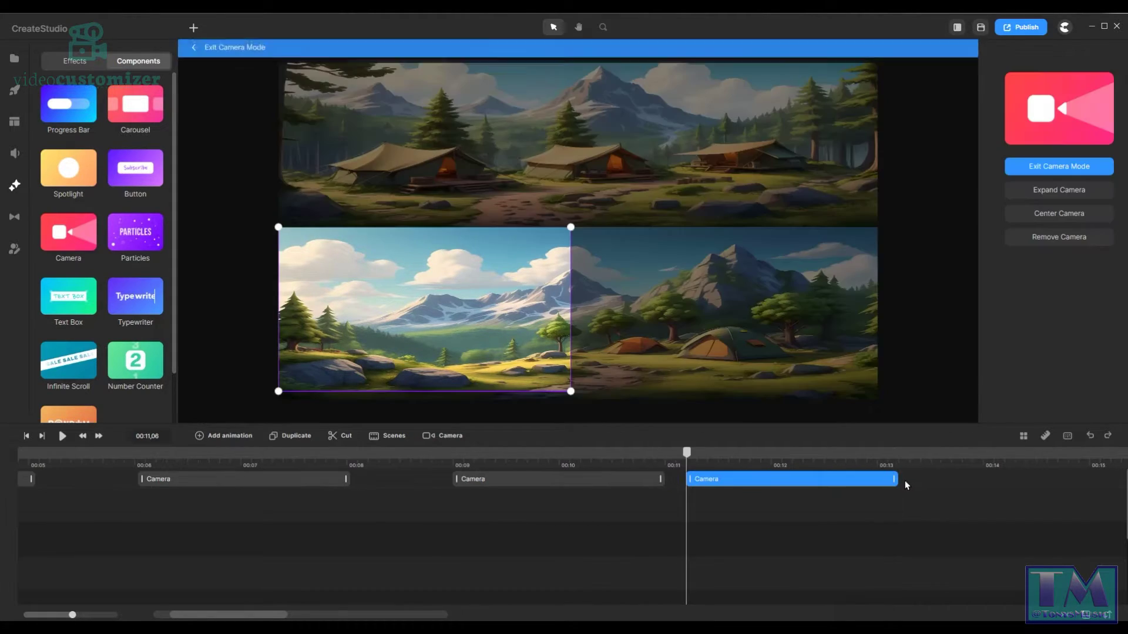
{"action": "left_click", "coordinate": [912, 464]}
{"action": "left_click", "coordinate": [918, 480]}
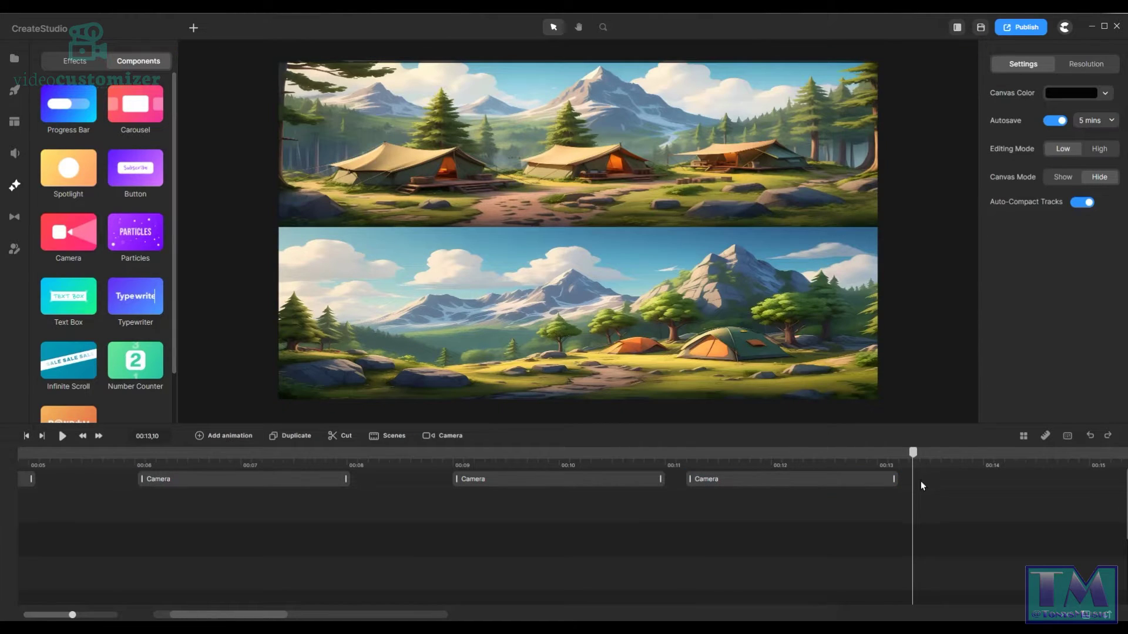
Widen the fifth camera move's end framing to cover both stacked images and shift the move to start at about 12 seconds
{"action": "left_click_drag", "start_coordinate": [910, 475], "coordinate": [902, 477]}
{"action": "left_click", "coordinate": [869, 480]}
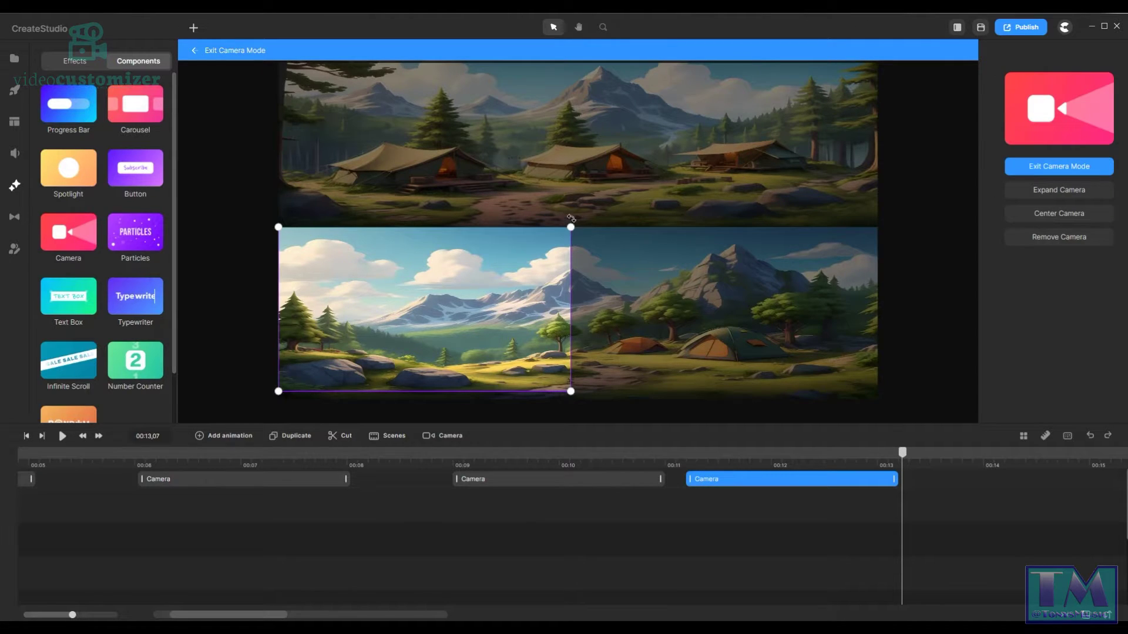
{"action": "left_click_drag", "start_coordinate": [570, 228], "coordinate": [934, 116]}
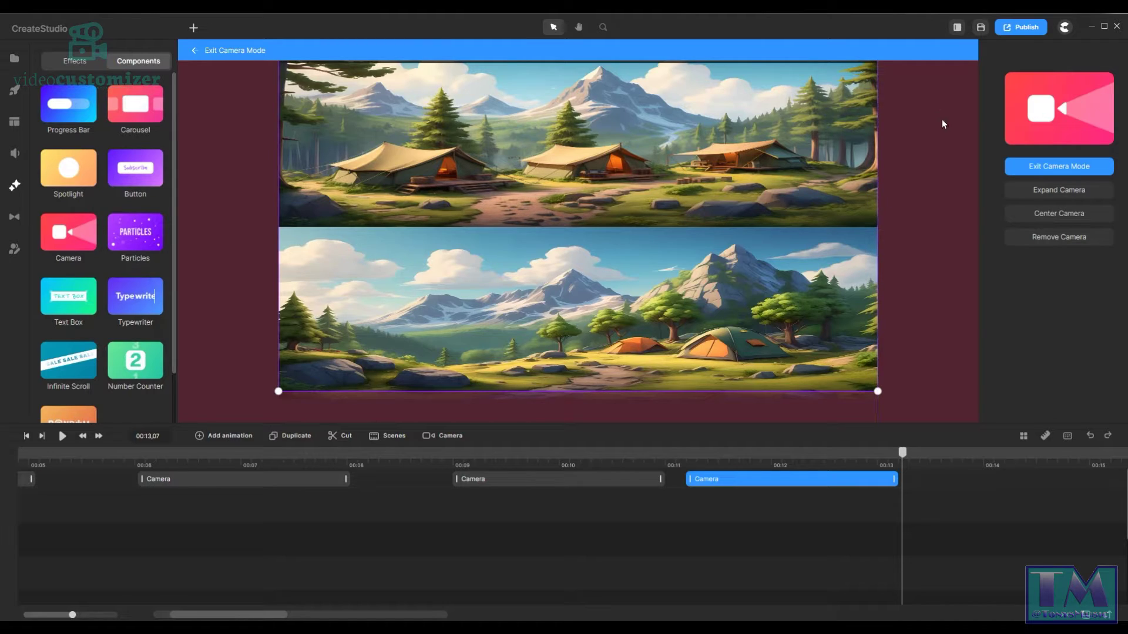
{"action": "left_click_drag", "start_coordinate": [759, 141], "coordinate": [758, 152]}
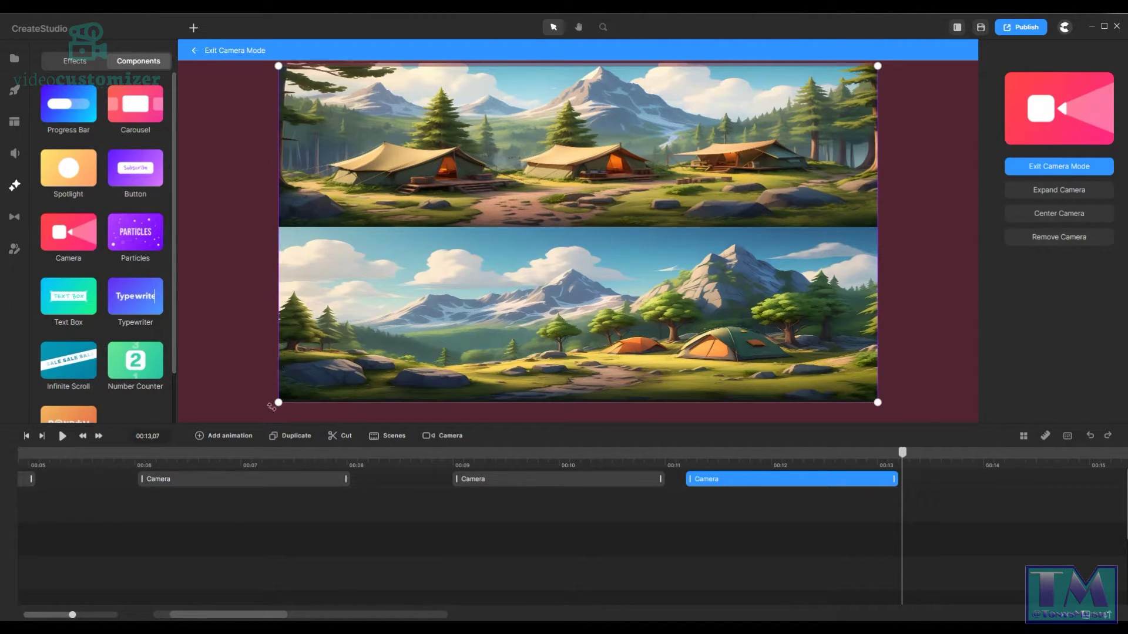
{"action": "left_click_drag", "start_coordinate": [279, 403], "coordinate": [283, 400]}
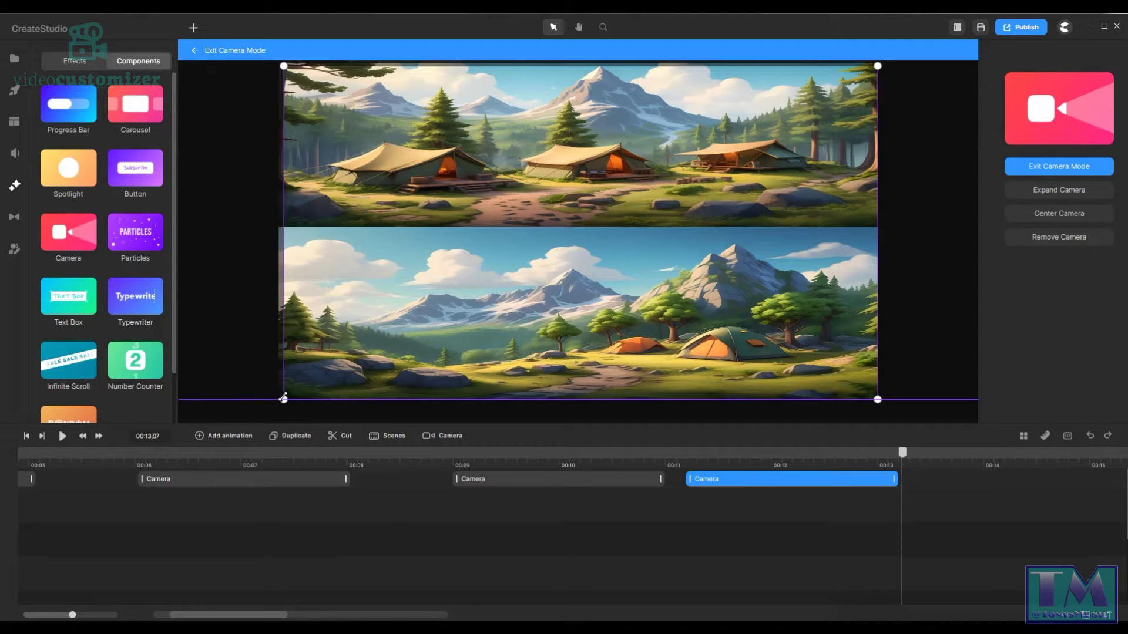
{"action": "left_click_drag", "start_coordinate": [775, 295], "coordinate": [771, 295]}
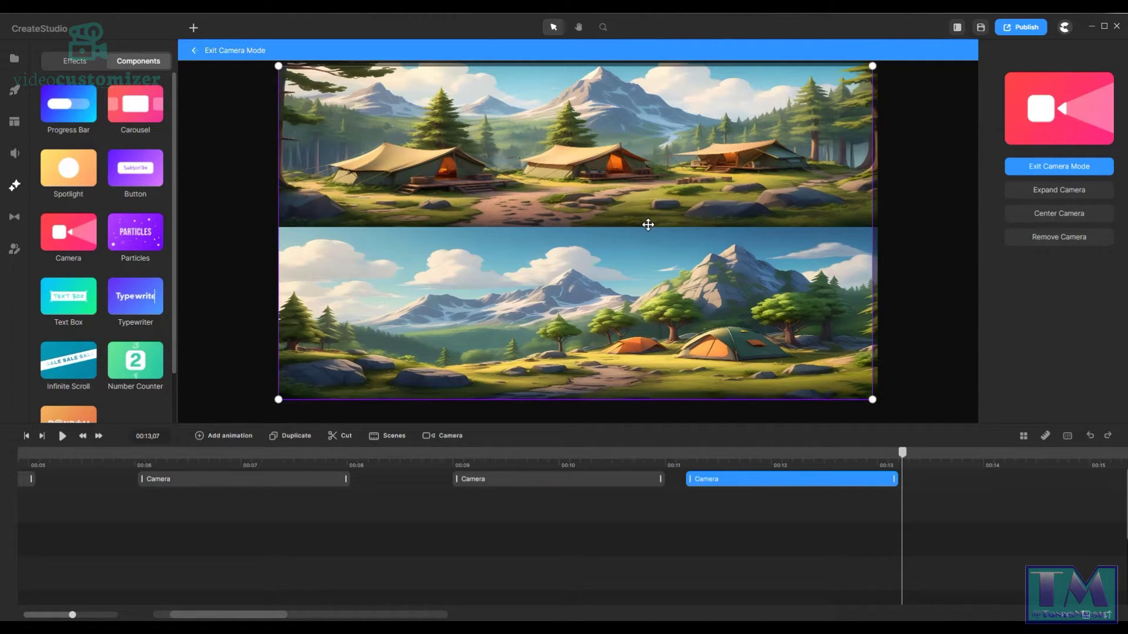
{"action": "left_click_drag", "start_coordinate": [763, 489], "coordinate": [858, 487]}
Play the whole camera animation from the beginning to review all five moves
{"action": "left_click_drag", "start_coordinate": [903, 452], "coordinate": [20, 448]}
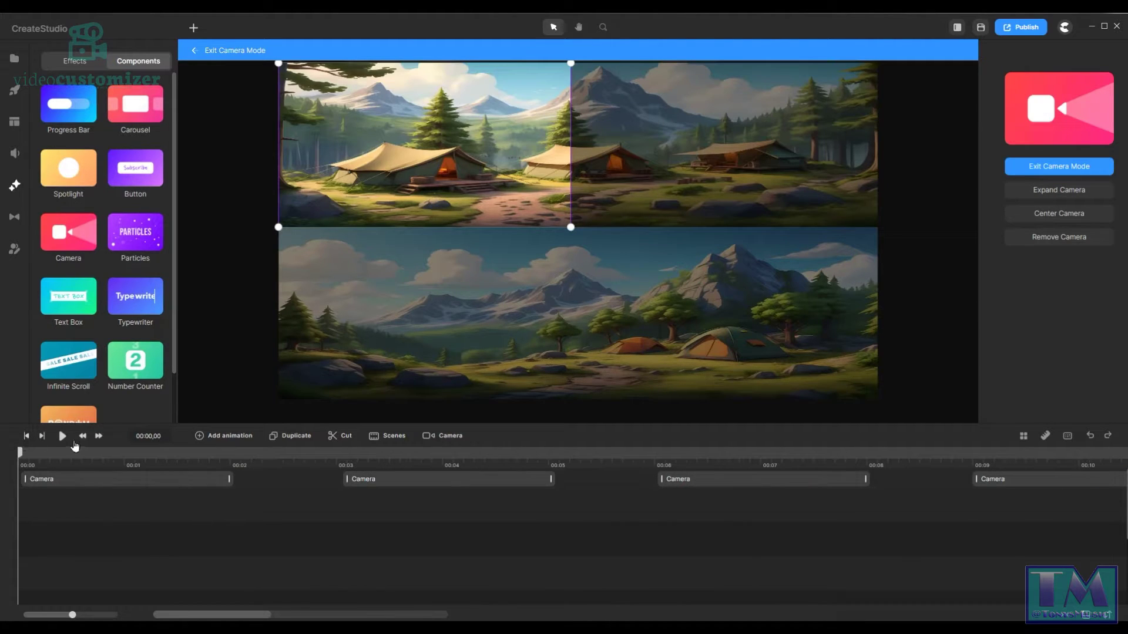
{"action": "left_click", "coordinate": [62, 435]}
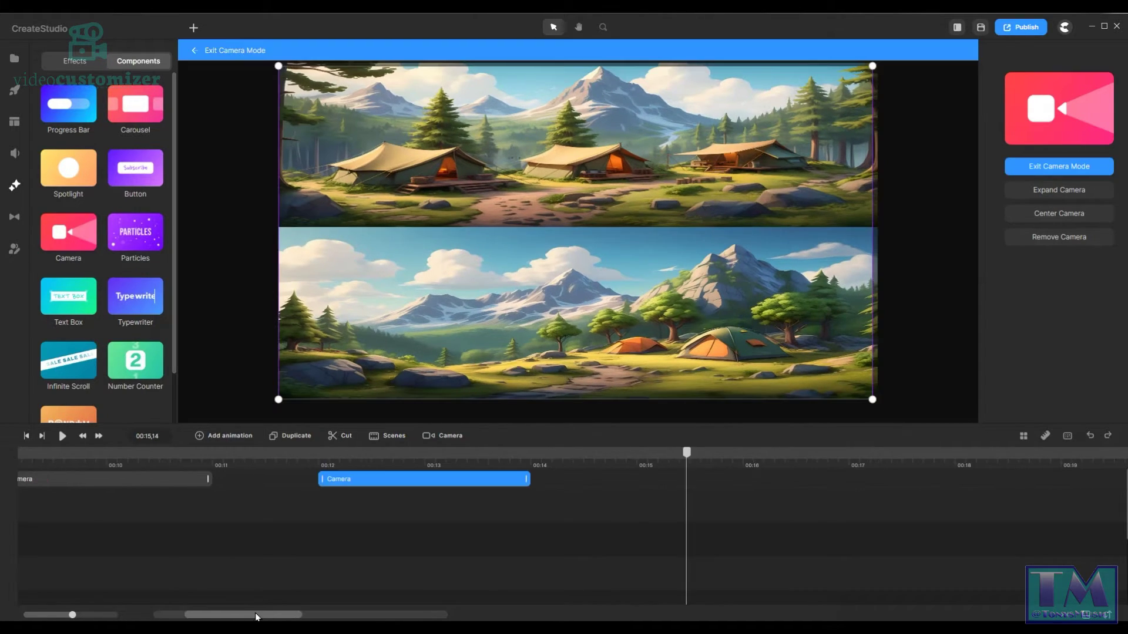
{"action": "left_click_drag", "start_coordinate": [253, 612], "coordinate": [287, 618]}
{"action": "scroll", "coordinate": [351, 604], "scroll_direction": "left", "scroll_amount": 7}
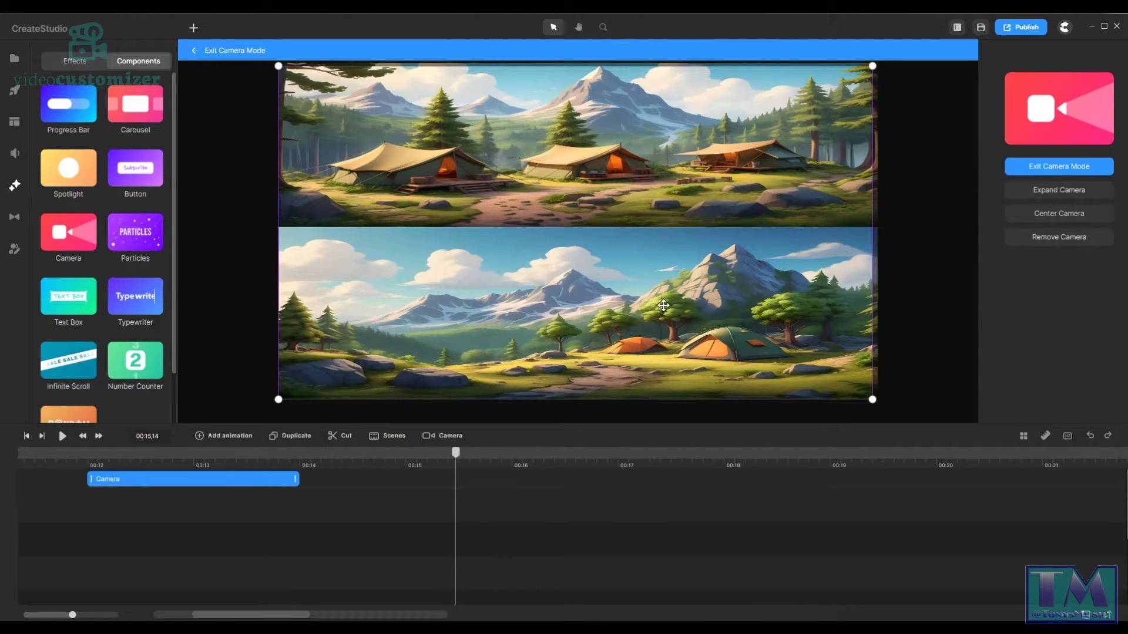
Leave camera mode and fine-tune the right edge of the lower image
{"action": "left_click", "coordinate": [747, 543]}
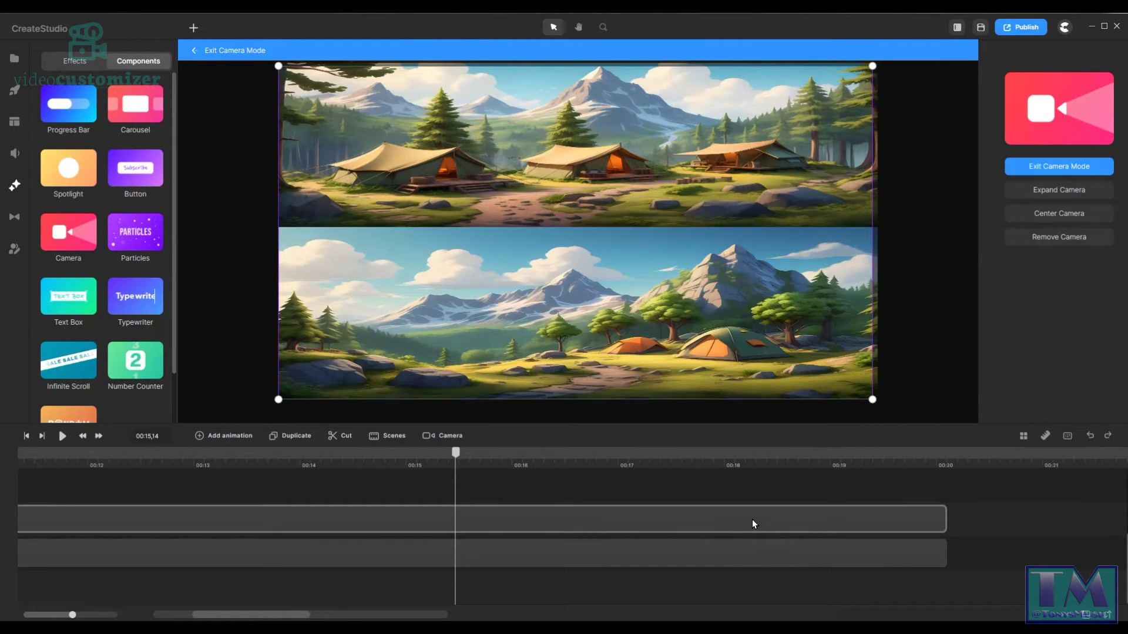
{"action": "left_click", "coordinate": [752, 519]}
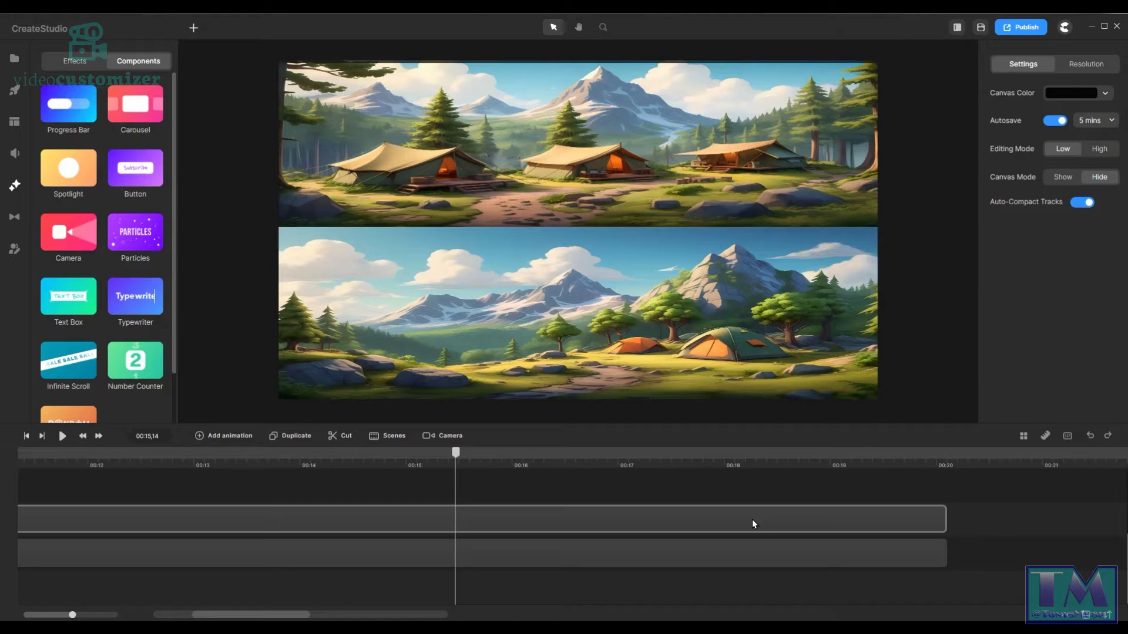
{"action": "left_click", "coordinate": [769, 519]}
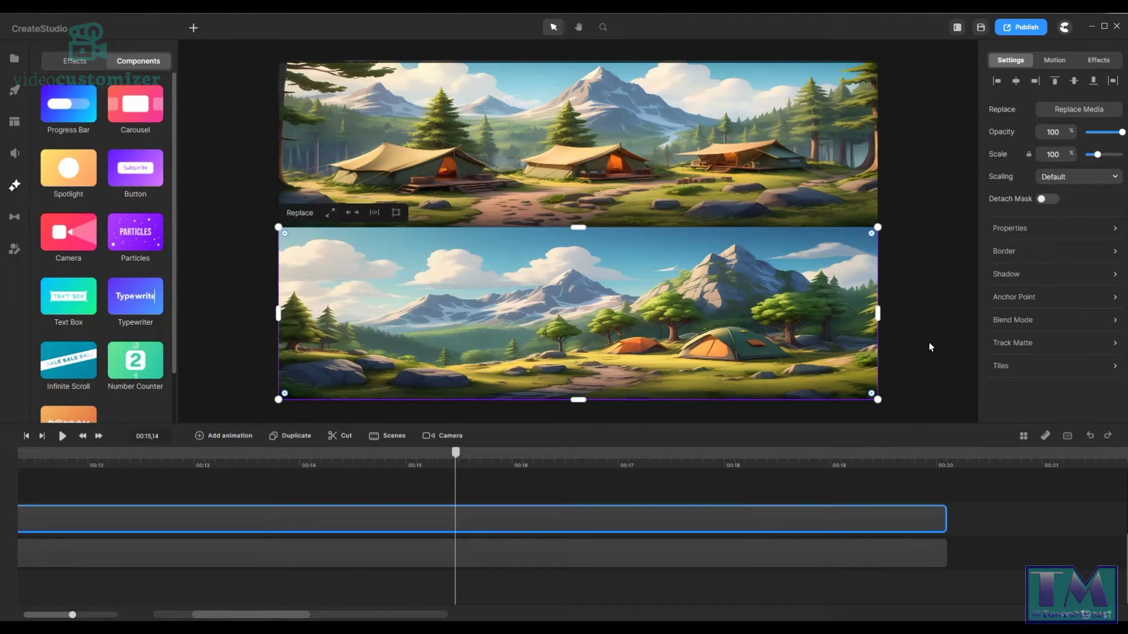
{"action": "mouse_move", "coordinate": [875, 312]}
{"action": "left_mouse_down"}
{"action": "mouse_move", "coordinate": [858, 312]}
{"action": "mouse_move", "coordinate": [877, 313]}
{"action": "left_mouse_up"}
Fine-tune the upper image's right and left edges and lower its top edge slightly
{"action": "left_click", "coordinate": [850, 180]}
{"action": "mouse_move", "coordinate": [878, 145]}
{"action": "left_mouse_down"}
{"action": "mouse_move", "coordinate": [864, 146]}
{"action": "mouse_move", "coordinate": [879, 149]}
{"action": "left_mouse_up"}
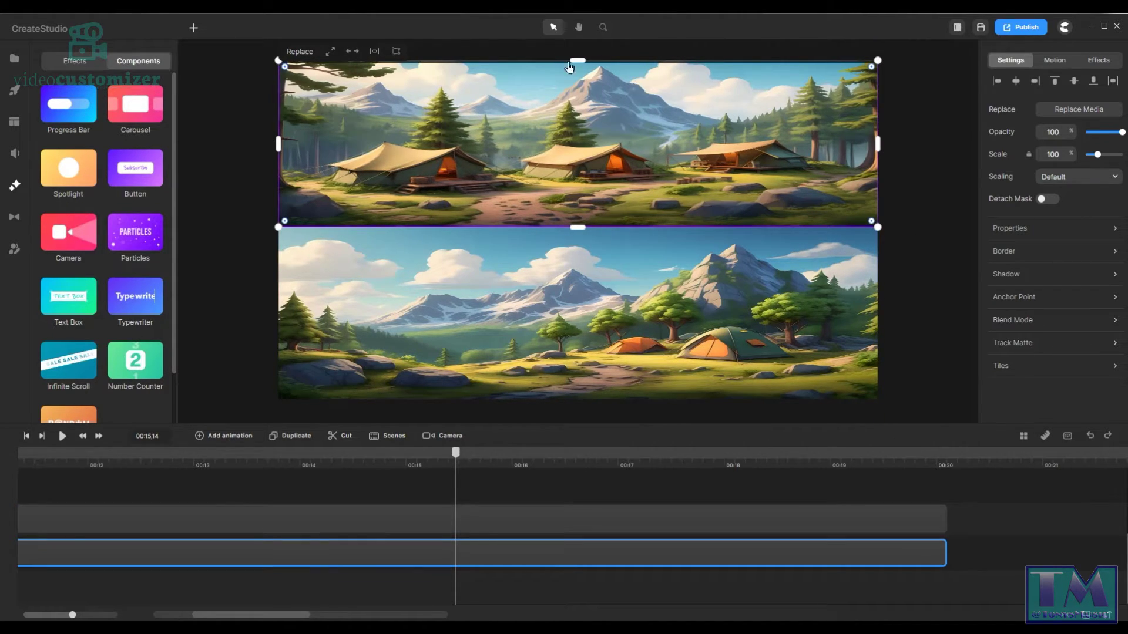
{"action": "mouse_move", "coordinate": [584, 61]}
{"action": "left_mouse_down"}
{"action": "mouse_move", "coordinate": [578, 82]}
{"action": "mouse_move", "coordinate": [578, 62]}
{"action": "left_mouse_up"}
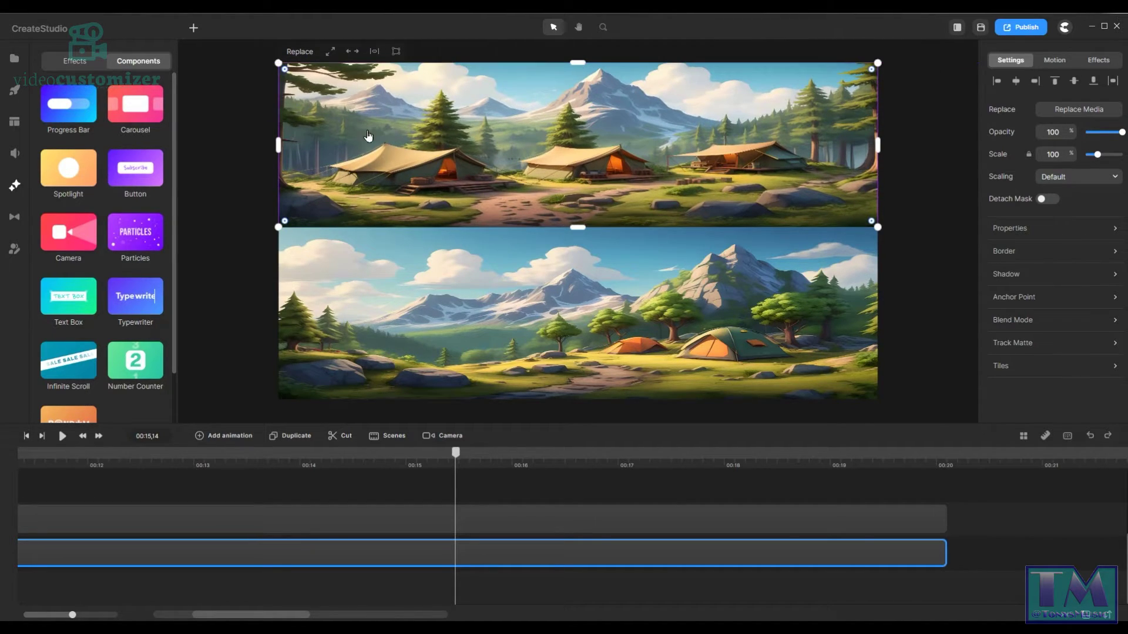
{"action": "mouse_move", "coordinate": [278, 145]}
{"action": "left_mouse_down"}
{"action": "mouse_move", "coordinate": [299, 142]}
{"action": "mouse_move", "coordinate": [278, 144]}
{"action": "left_mouse_up"}
Fine-tune the left edge of the lower image and deselect it
{"action": "left_click", "coordinate": [280, 317]}
{"action": "mouse_move", "coordinate": [282, 314]}
{"action": "left_mouse_down"}
{"action": "mouse_move", "coordinate": [307, 315]}
{"action": "mouse_move", "coordinate": [279, 316]}
{"action": "left_mouse_up"}
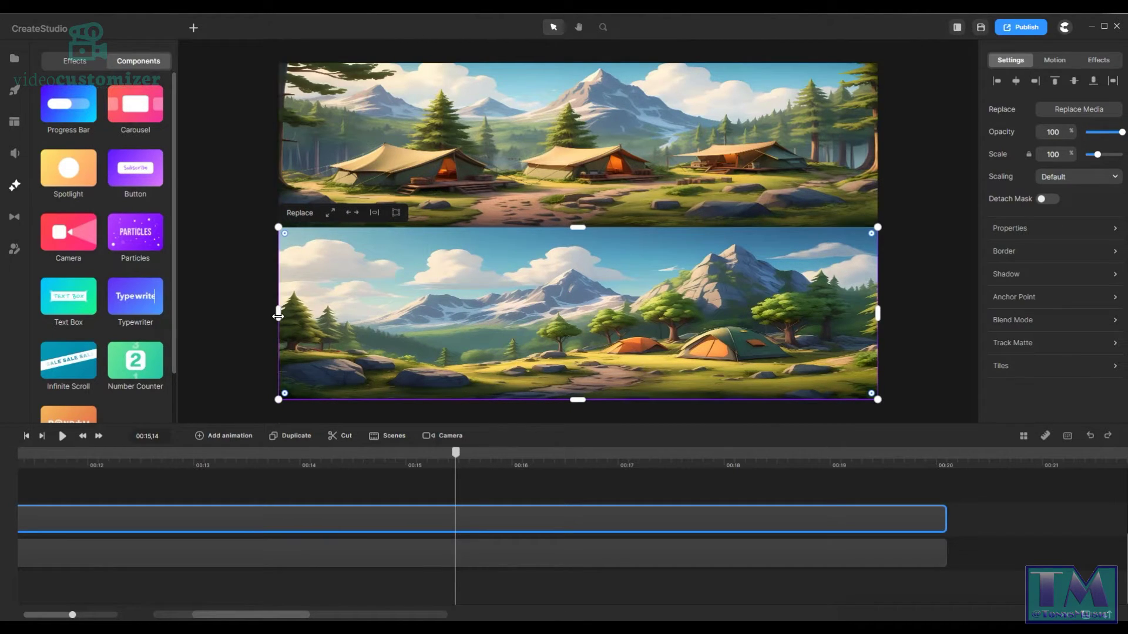
{"action": "left_click", "coordinate": [977, 382]}
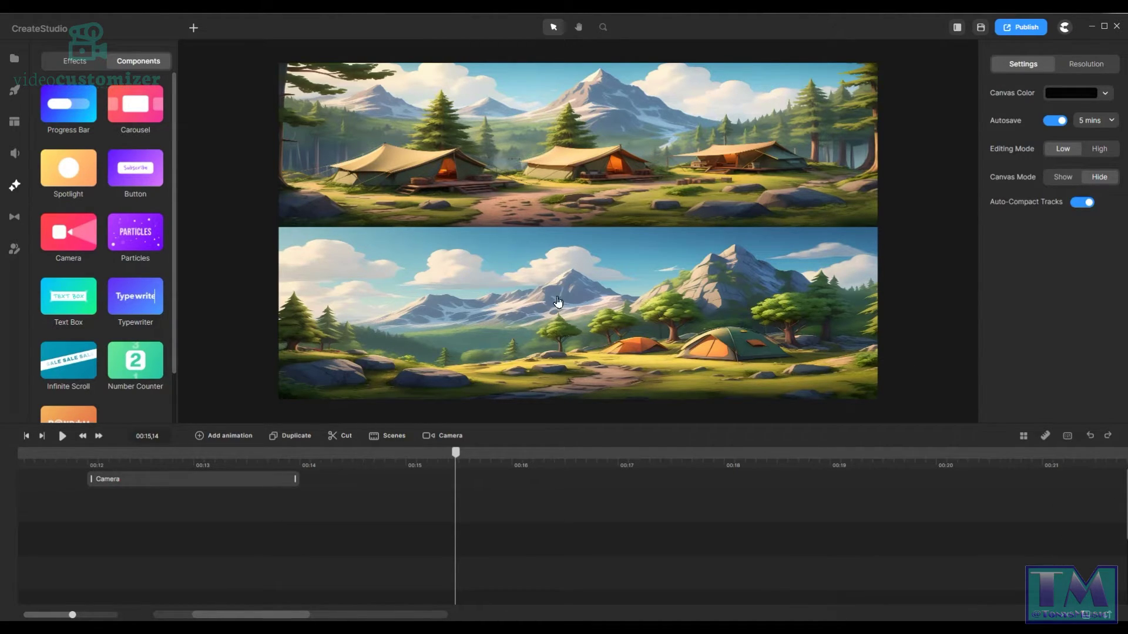
Play back the fifth camera move from just before 12 seconds
{"action": "left_click_drag", "start_coordinate": [437, 455], "coordinate": [155, 453]}
{"action": "left_click", "coordinate": [82, 436]}
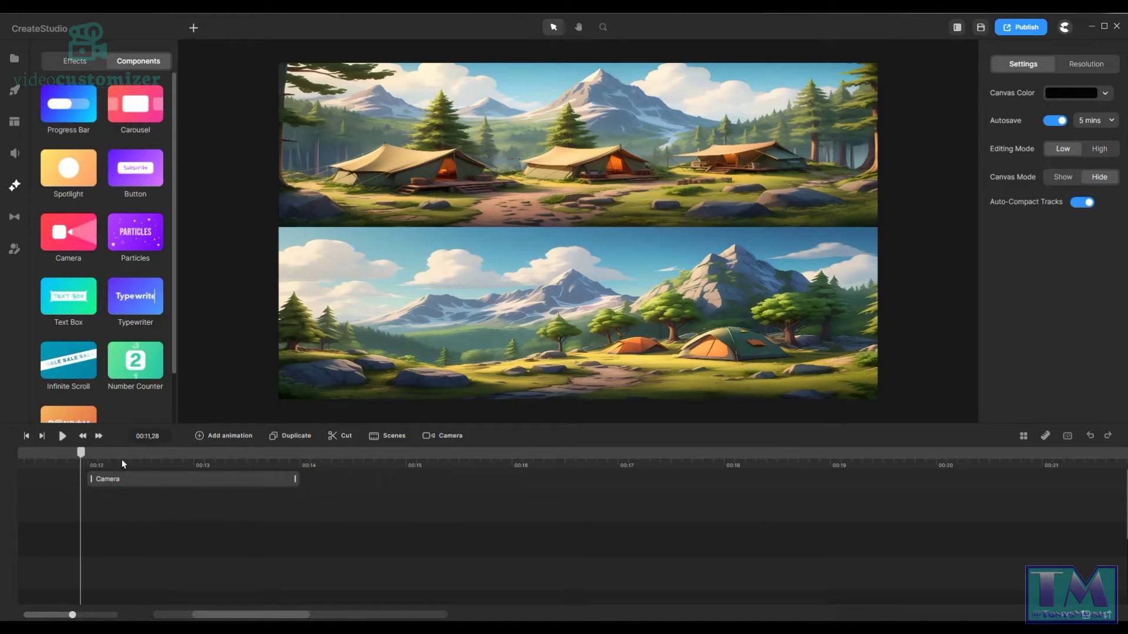
{"action": "left_click", "coordinate": [60, 437]}
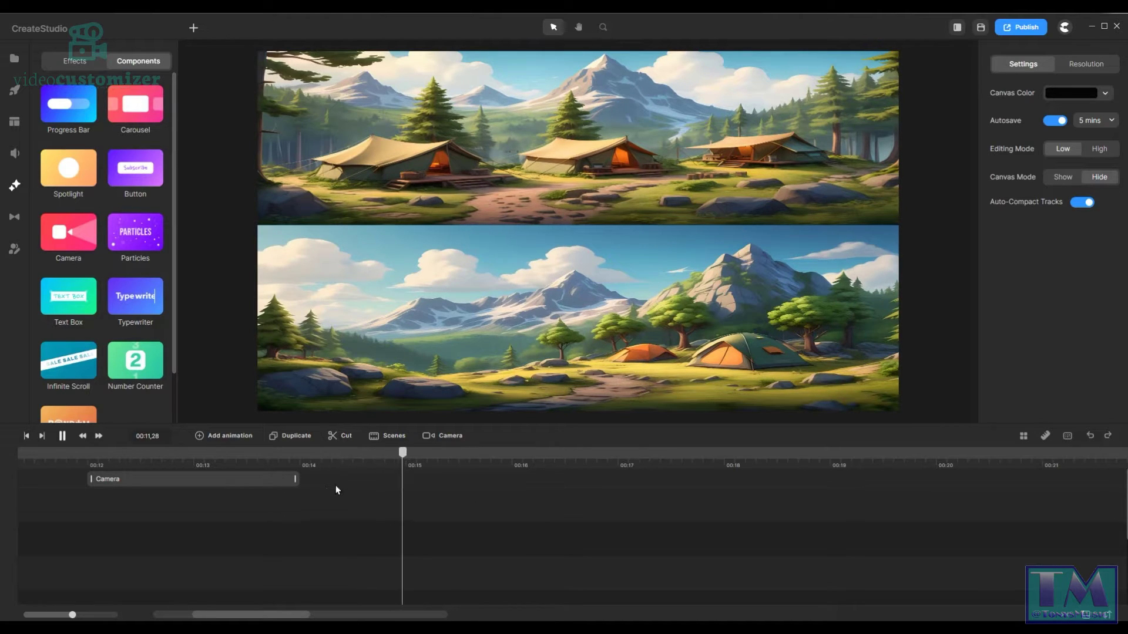
{"action": "left_click", "coordinate": [62, 438]}
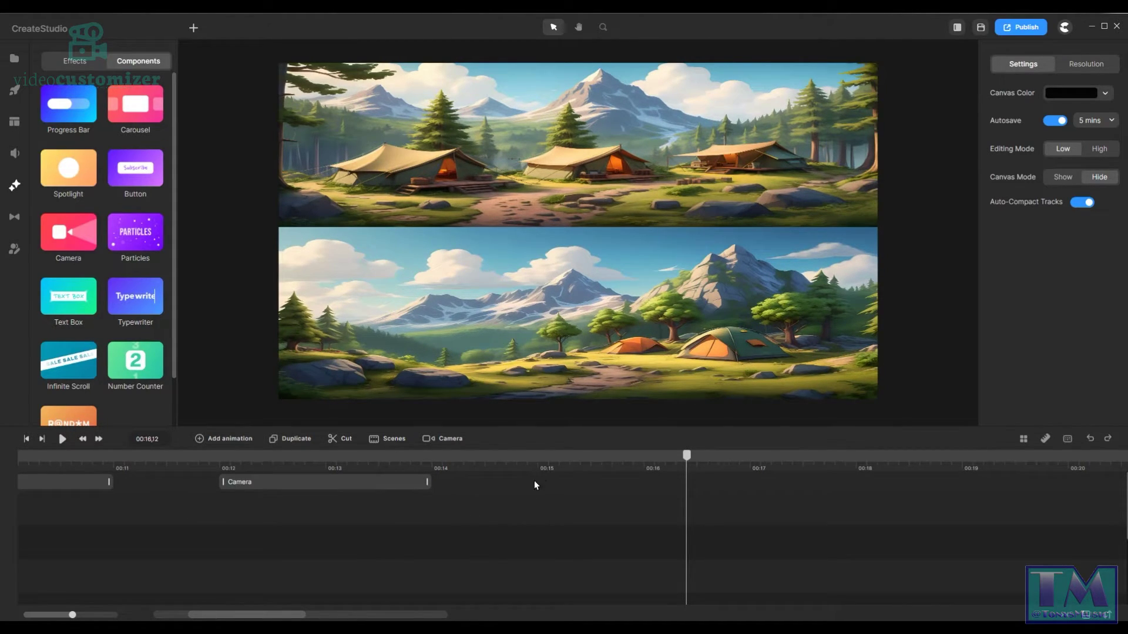
Add a sixth camera move starting at about 15 seconds, with its start framing covering both images, and leave camera mode
{"action": "left_click_drag", "start_coordinate": [687, 457], "coordinate": [541, 464]}
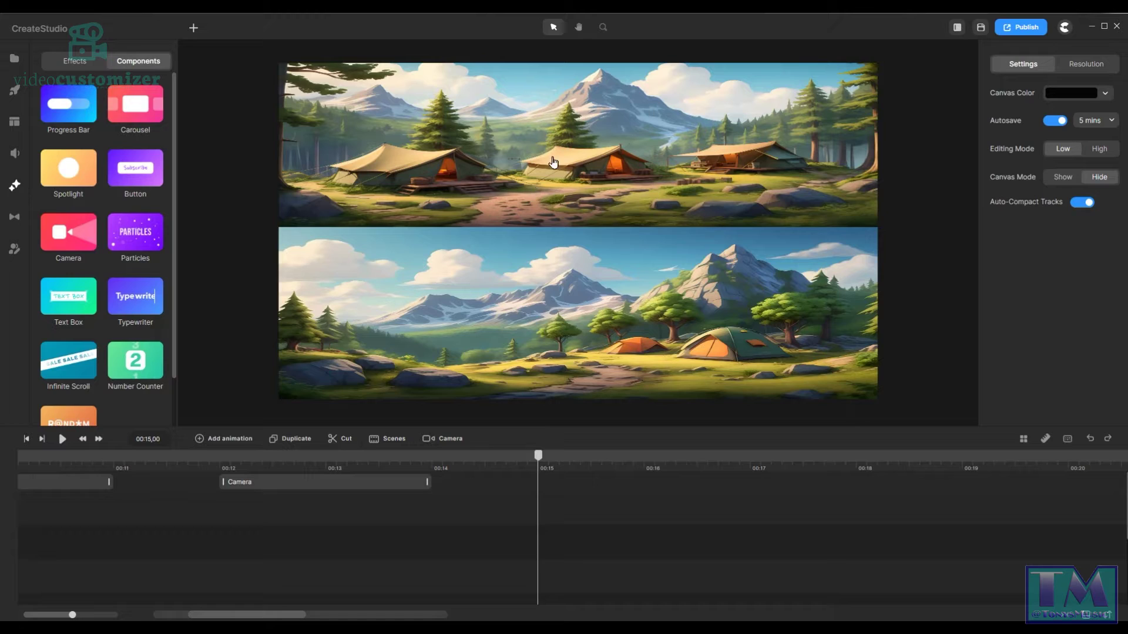
{"action": "double_click", "coordinate": [557, 483]}
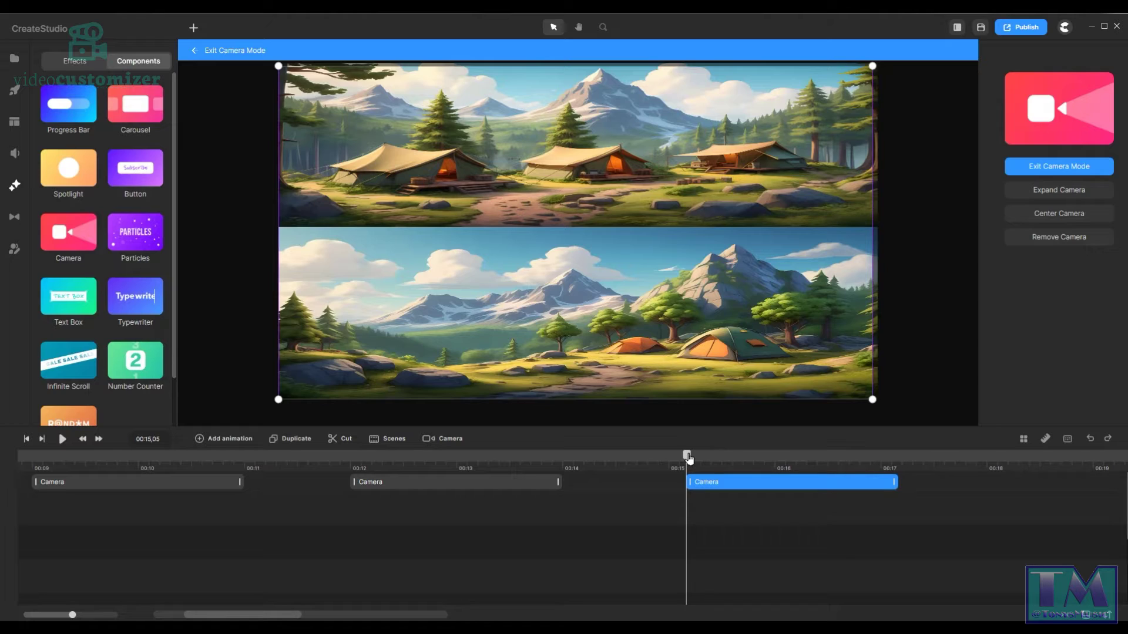
{"action": "left_click_drag", "start_coordinate": [687, 458], "coordinate": [687, 459]}
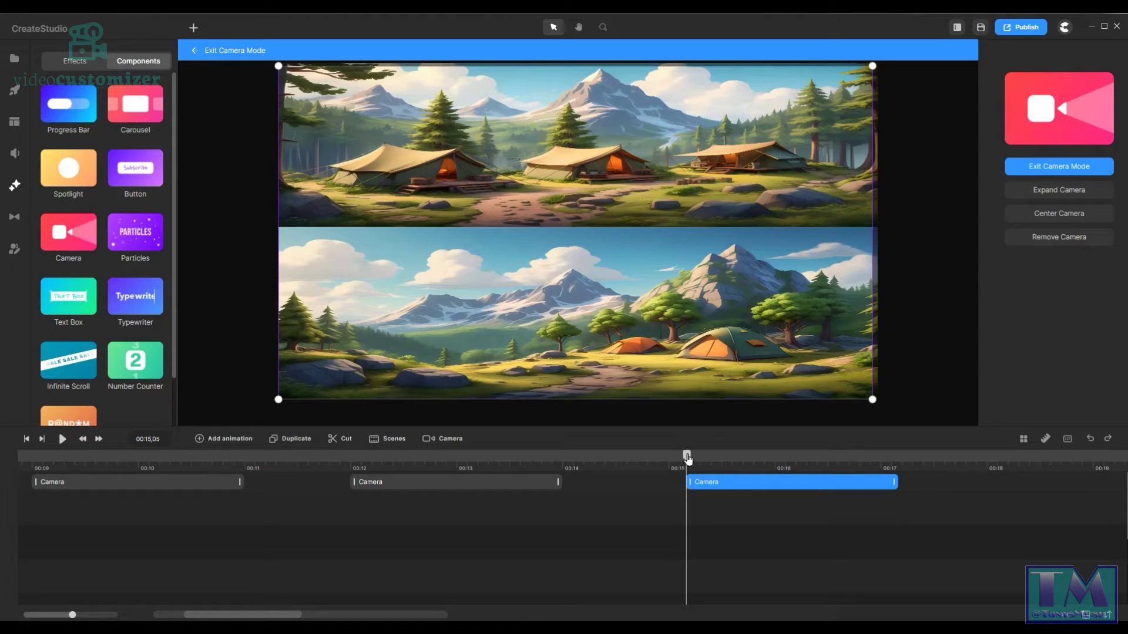
{"action": "left_click", "coordinate": [653, 340]}
{"action": "left_click_drag", "start_coordinate": [687, 455], "coordinate": [903, 460]}
{"action": "left_click", "coordinate": [920, 484]}
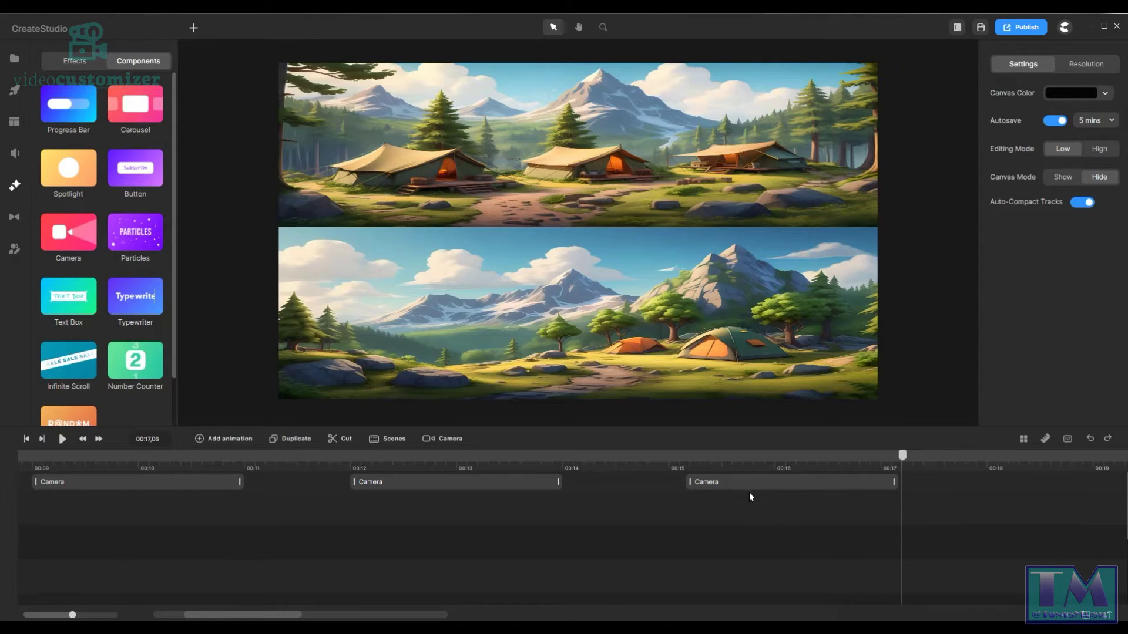
Set the sixth camera move's end framing to a tight view of the middle tent in the upper image
{"action": "left_click", "coordinate": [674, 461]}
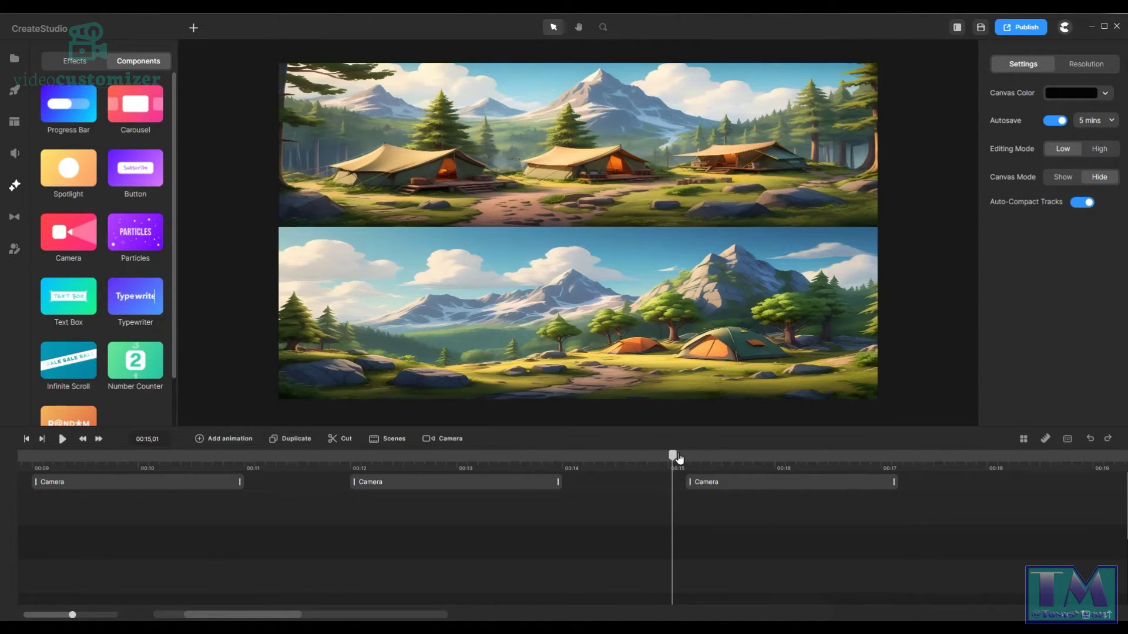
{"action": "left_click_drag", "start_coordinate": [681, 459], "coordinate": [914, 459]}
{"action": "left_click", "coordinate": [792, 483]}
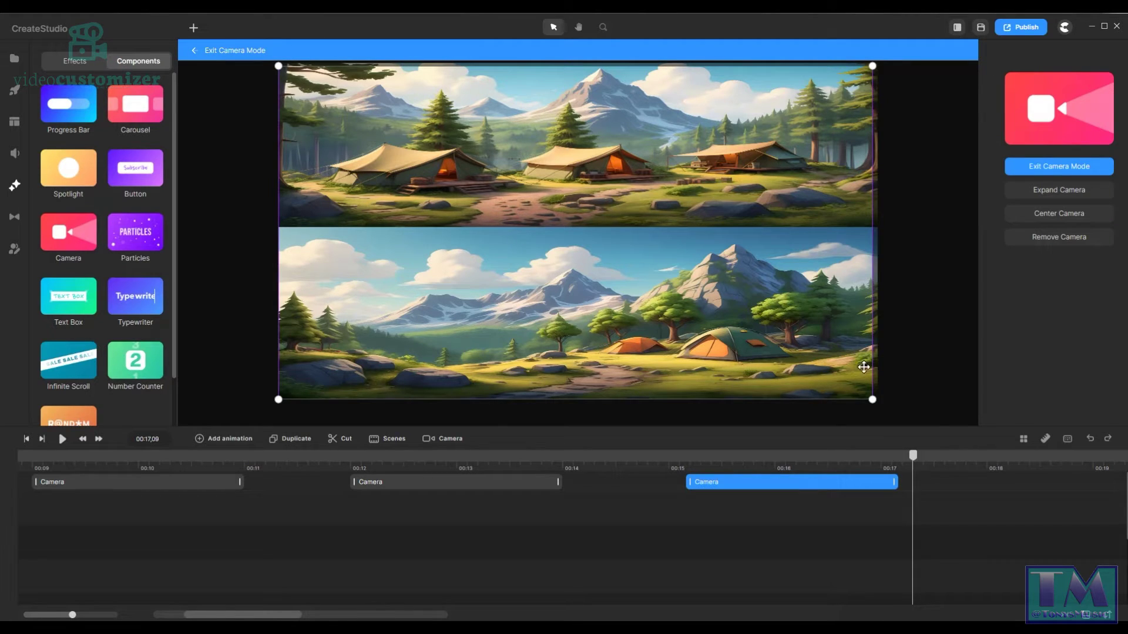
{"action": "left_click_drag", "start_coordinate": [873, 401], "coordinate": [670, 222]}
{"action": "left_click_drag", "start_coordinate": [276, 65], "coordinate": [445, 159]}
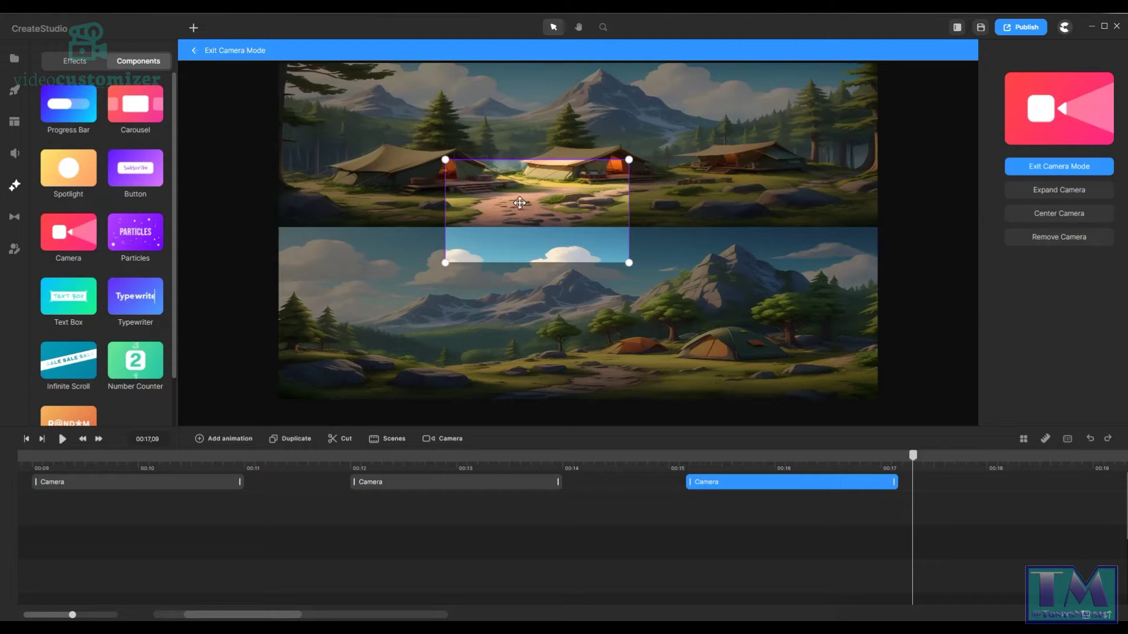
{"action": "left_click_drag", "start_coordinate": [540, 198], "coordinate": [593, 141]}
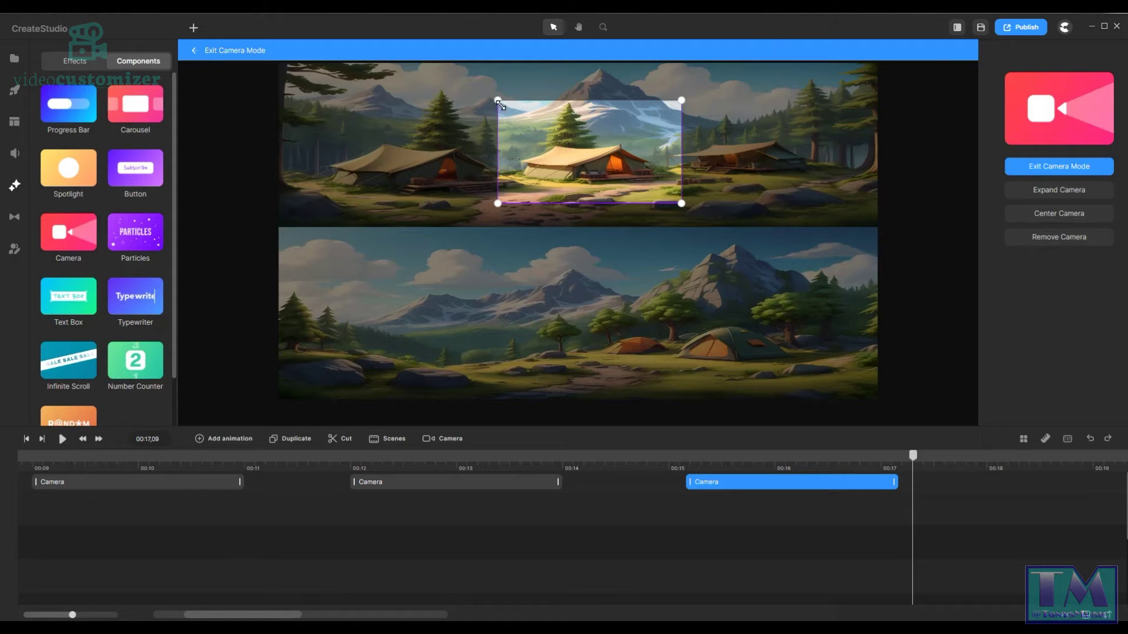
{"action": "left_click_drag", "start_coordinate": [501, 105], "coordinate": [522, 114]}
{"action": "left_click_drag", "start_coordinate": [678, 202], "coordinate": [628, 189]}
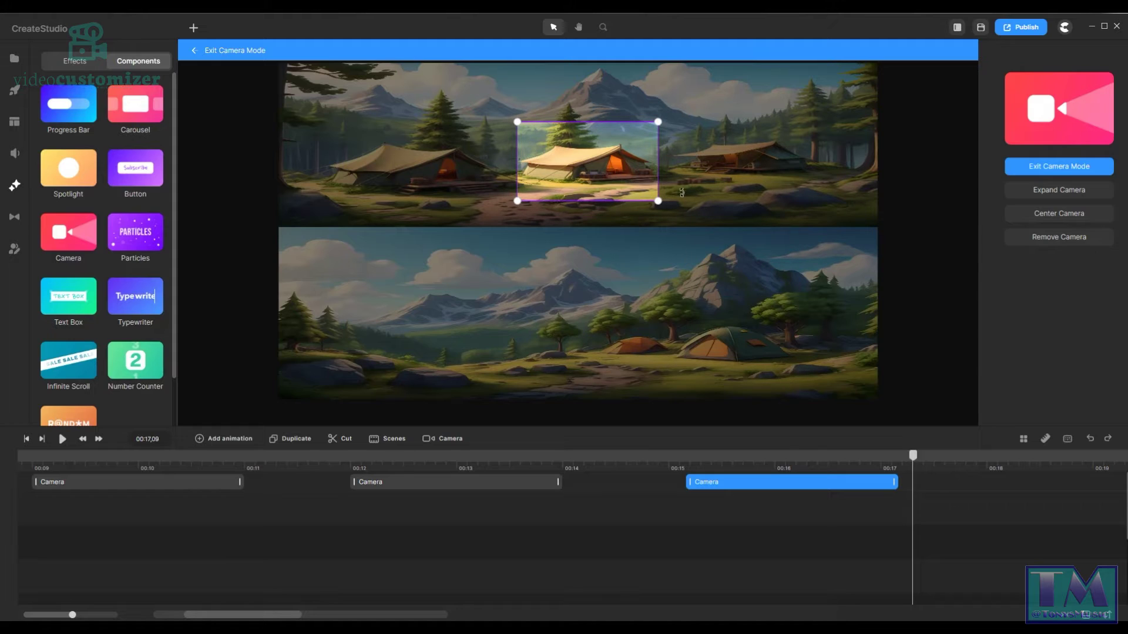
{"action": "left_click_drag", "start_coordinate": [623, 186], "coordinate": [631, 179]}
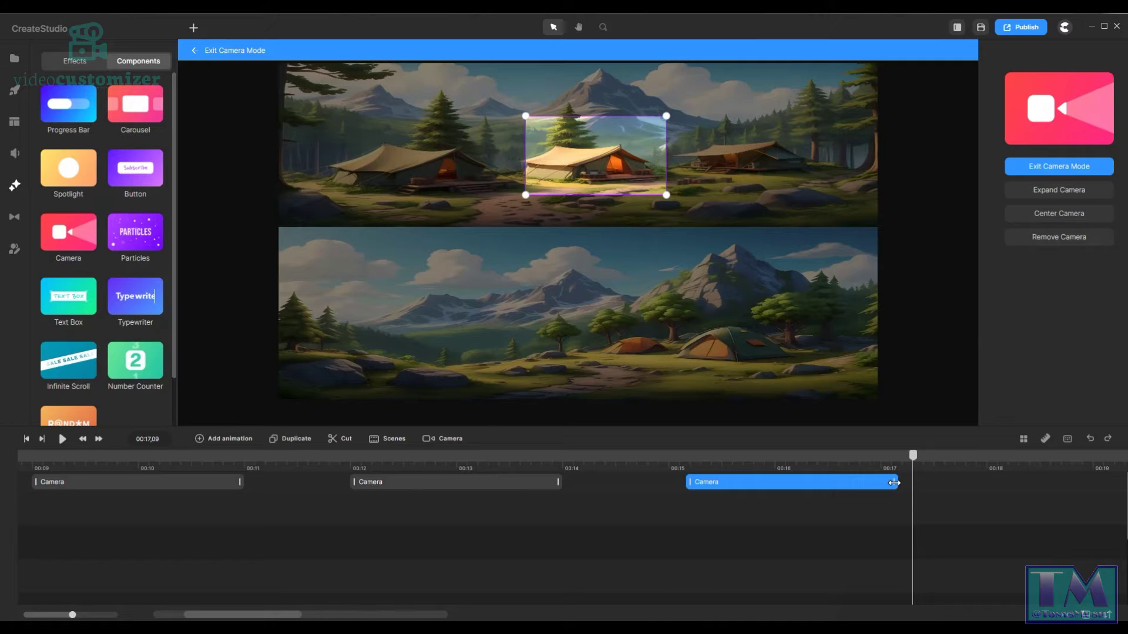
Lengthen the sixth camera move to end just before 19 seconds and extend both background clips to about 29.5 seconds
{"action": "left_click_drag", "start_coordinate": [894, 482], "coordinate": [1074, 482]}
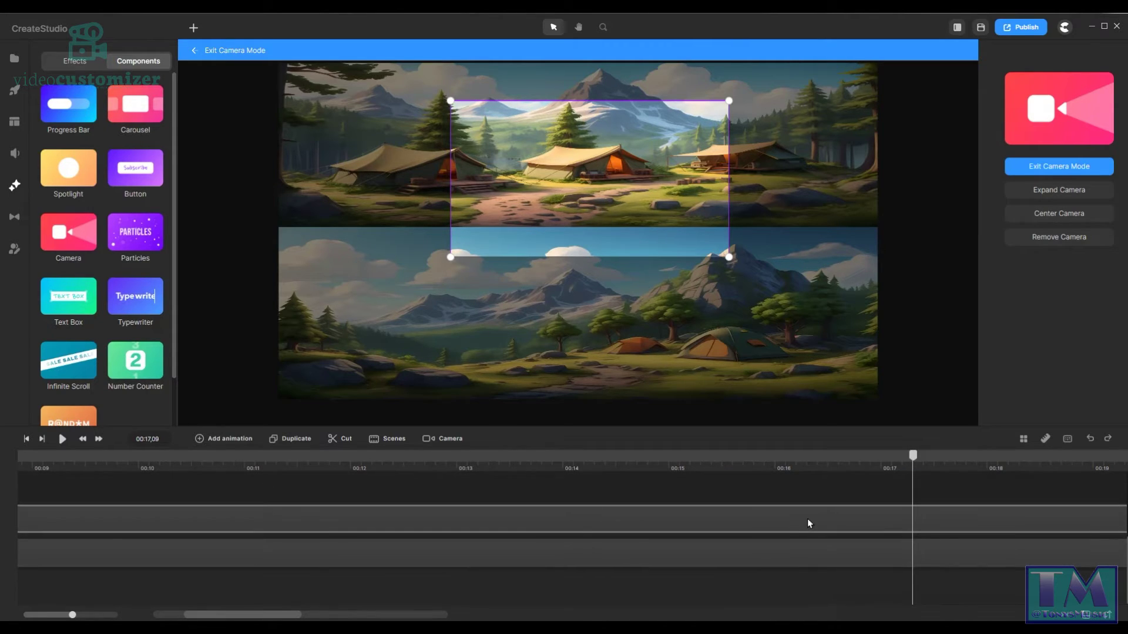
{"action": "left_click_drag", "start_coordinate": [292, 617], "coordinate": [329, 616]}
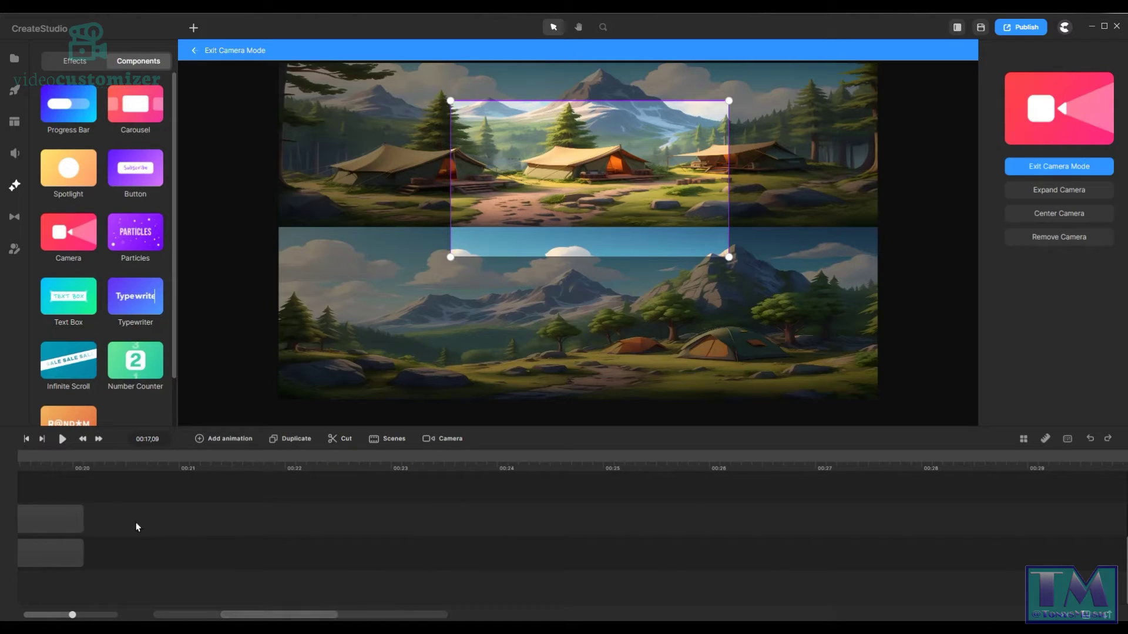
{"action": "left_click_drag", "start_coordinate": [83, 518], "coordinate": [1092, 519]}
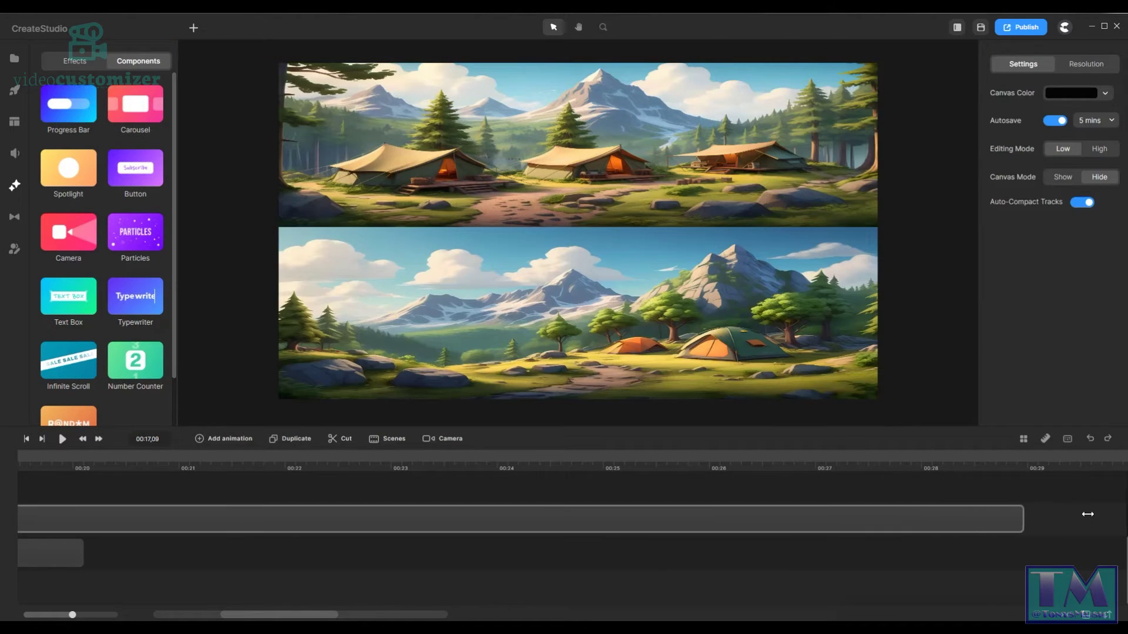
{"action": "left_click_drag", "start_coordinate": [84, 555], "coordinate": [1092, 561]}
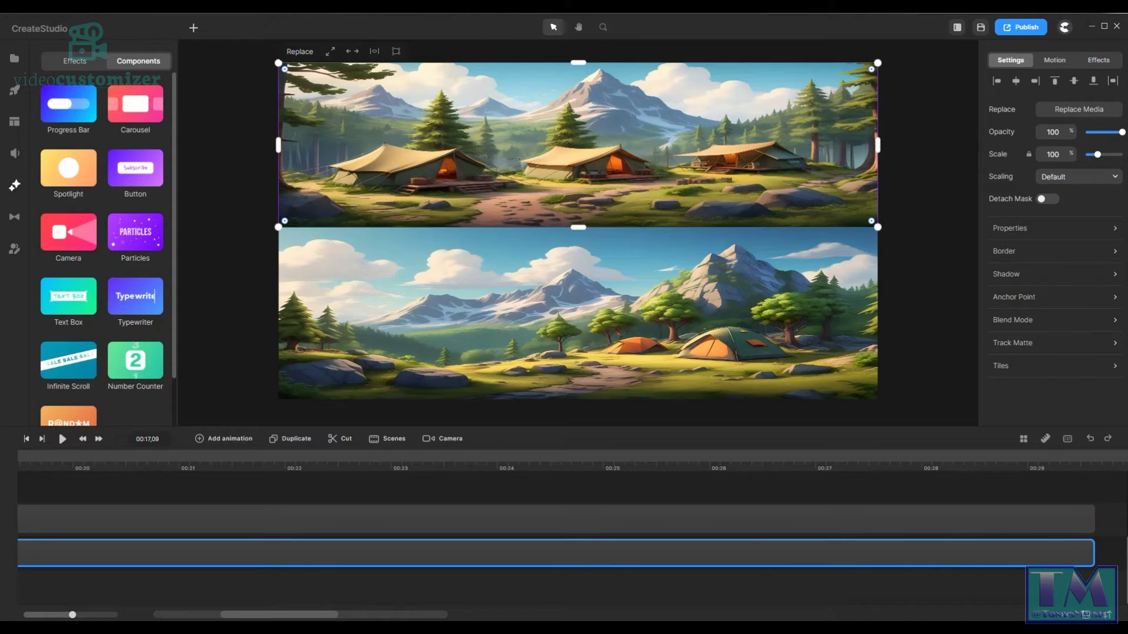
{"action": "left_click_drag", "start_coordinate": [275, 616], "coordinate": [219, 617]}
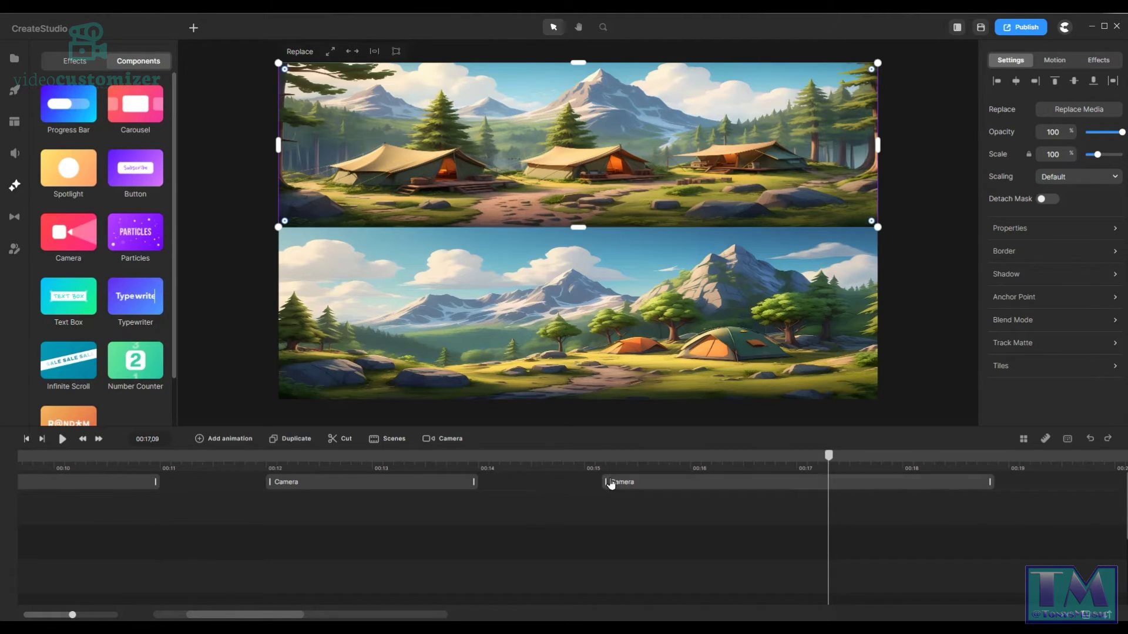
Play back the whole animation from the beginning through the zoom onto the middle tent
{"action": "left_click", "coordinate": [26, 440]}
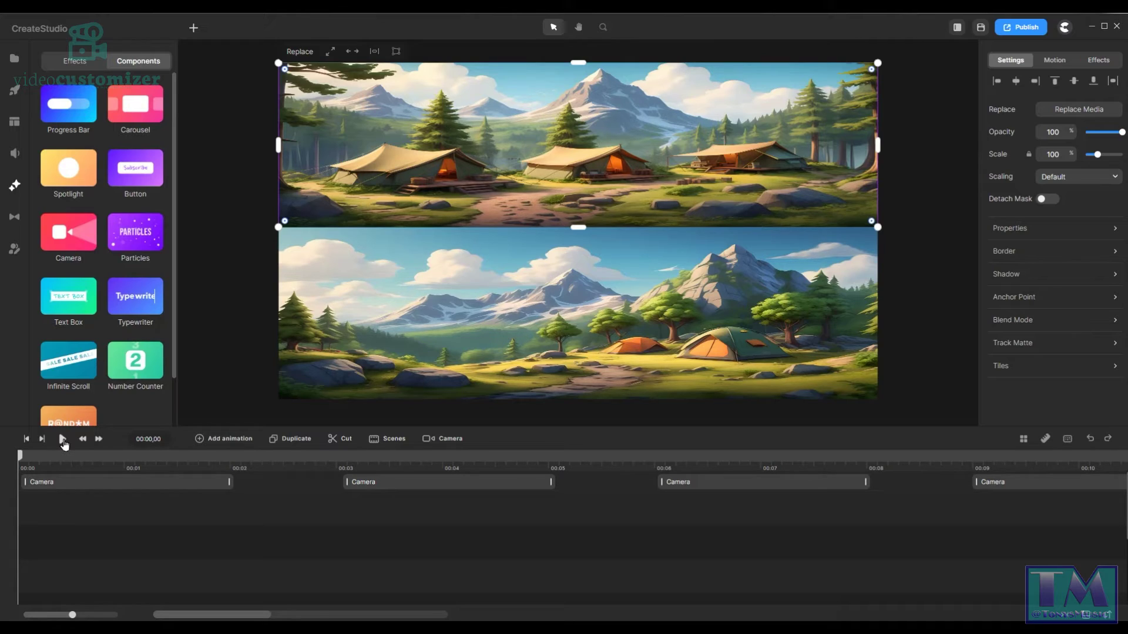
{"action": "left_click", "coordinate": [62, 440]}
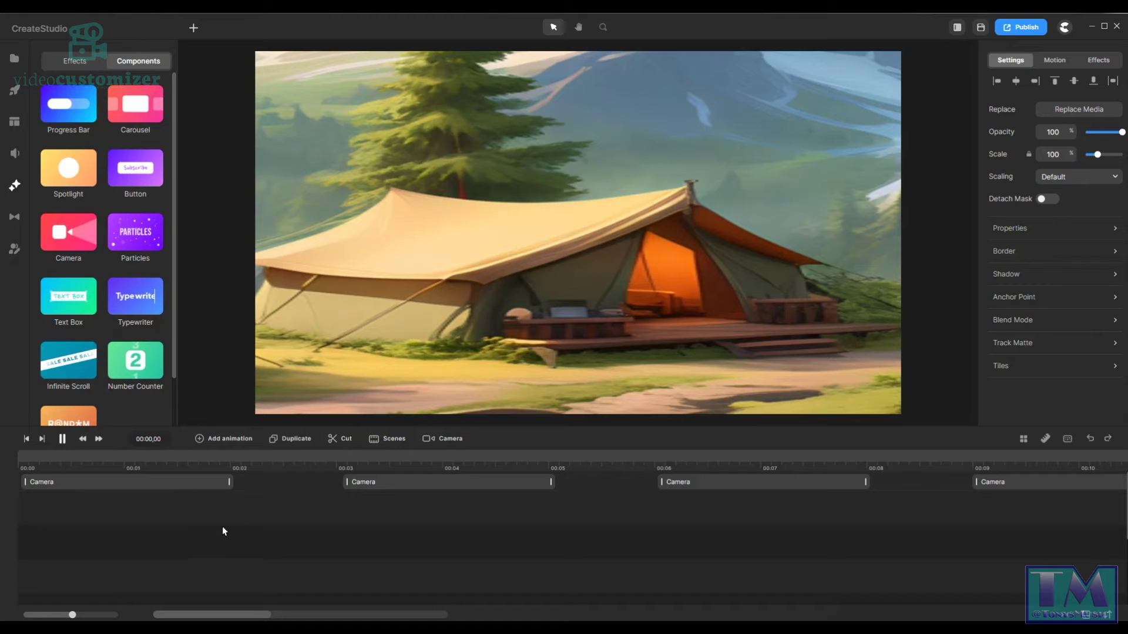
{"action": "left_click", "coordinate": [62, 439]}
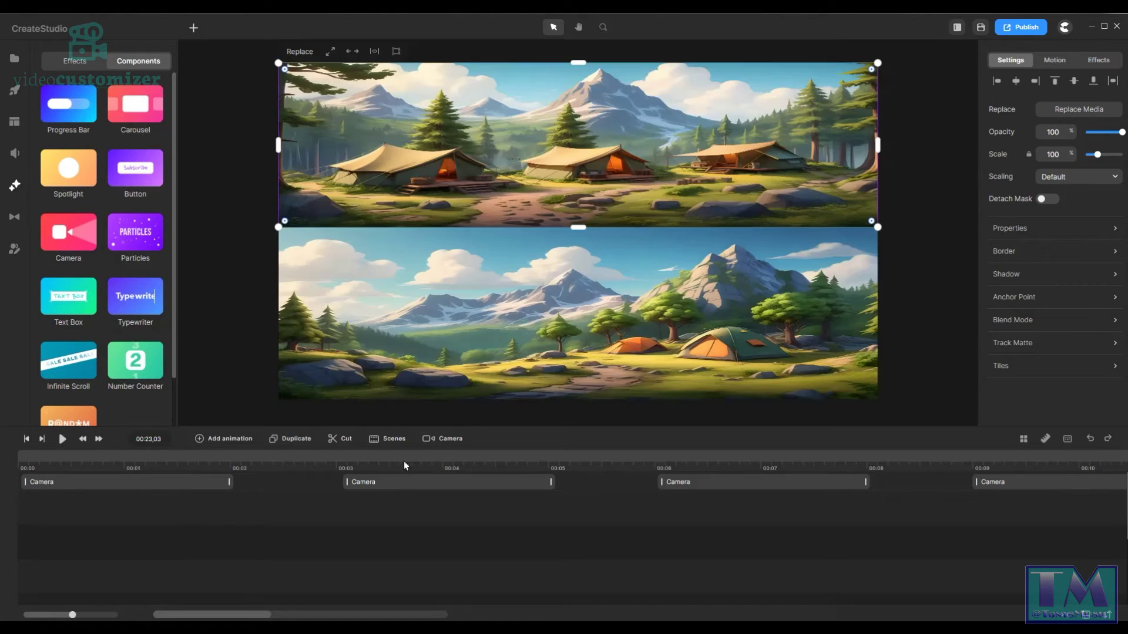
Add a seventh camera move at 20 seconds, framed from the middle tent to the small trees in the lower image's centre
{"action": "left_click_drag", "start_coordinate": [259, 614], "coordinate": [311, 614]}
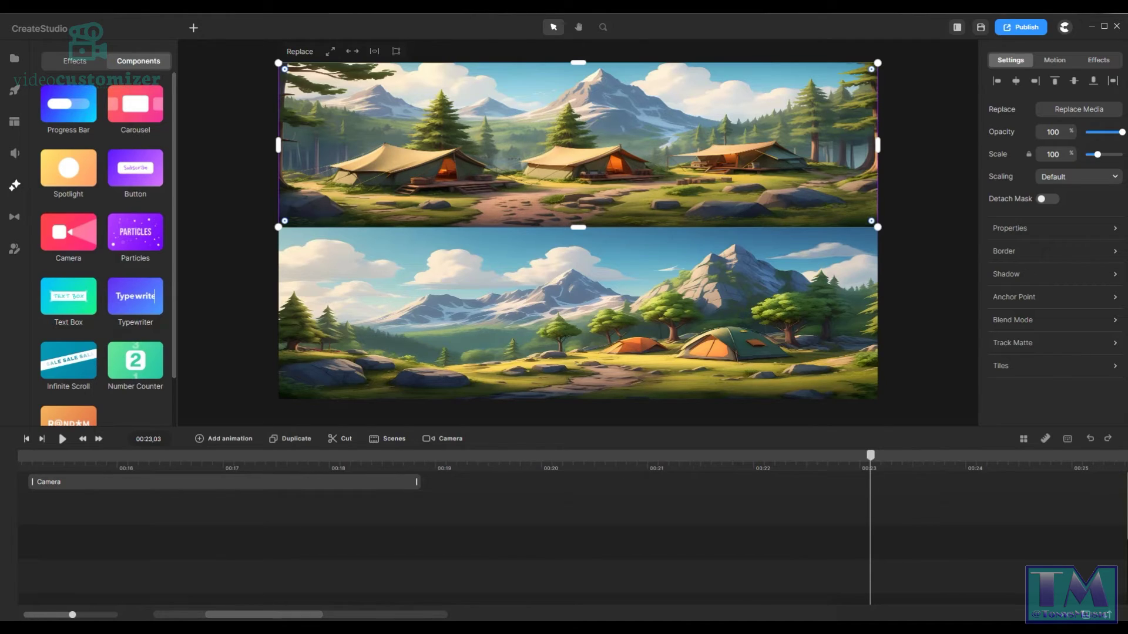
{"action": "double_click", "coordinate": [543, 480]}
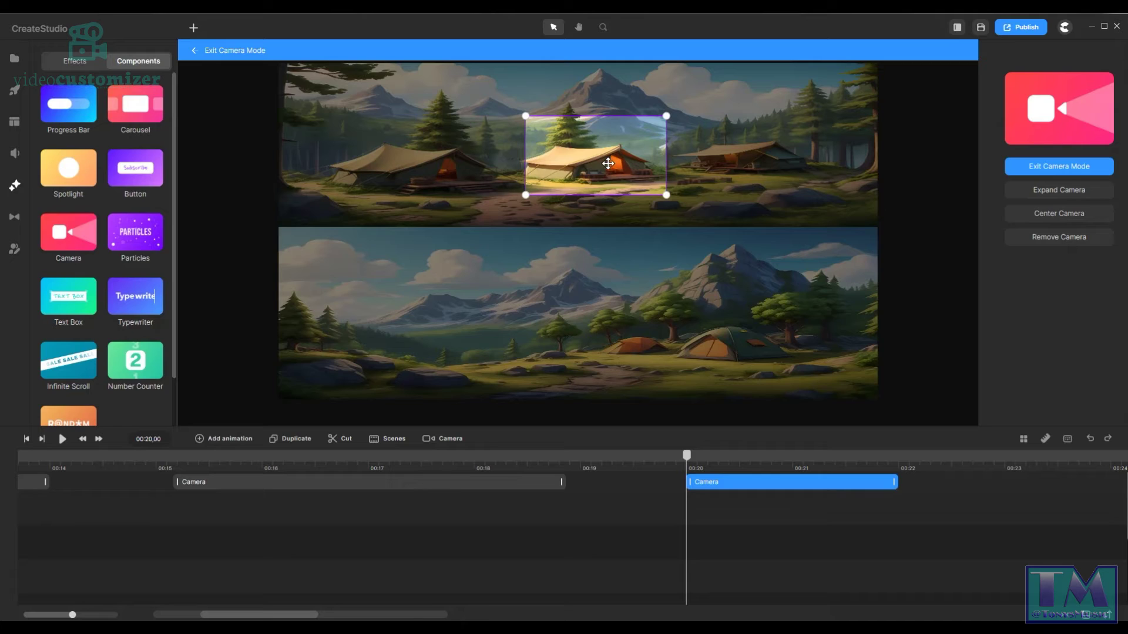
{"action": "mouse_move", "coordinate": [608, 165]}
{"action": "left_mouse_down"}
{"action": "mouse_move", "coordinate": [566, 349]}
{"action": "mouse_move", "coordinate": [599, 166]}
{"action": "left_mouse_up"}
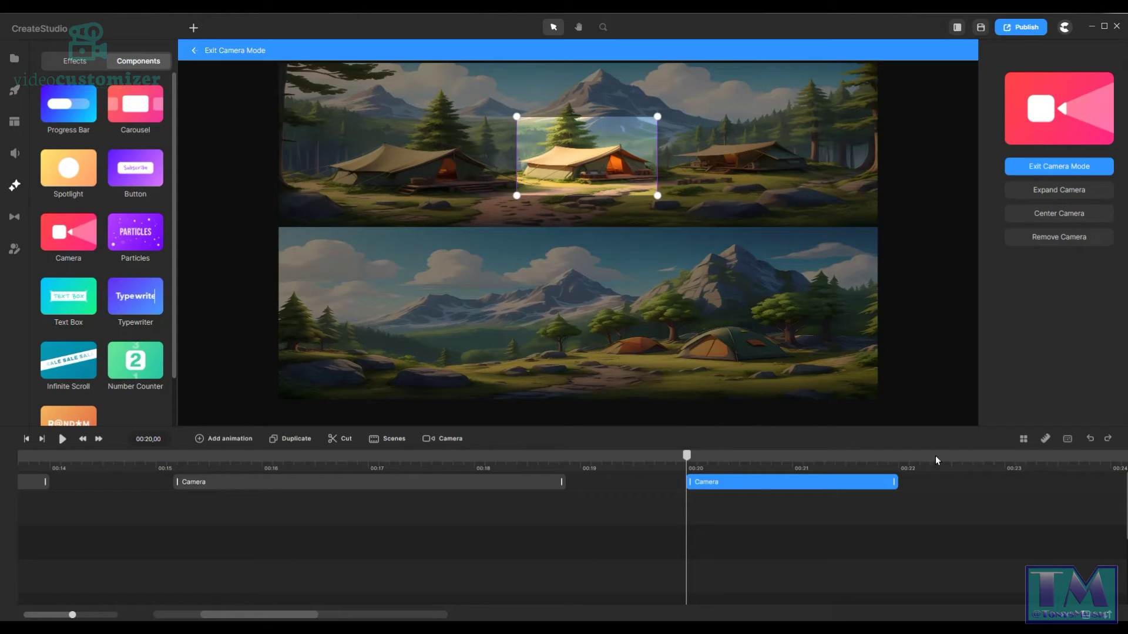
{"action": "left_click", "coordinate": [899, 457]}
{"action": "left_click_drag", "start_coordinate": [609, 193], "coordinate": [572, 344]}
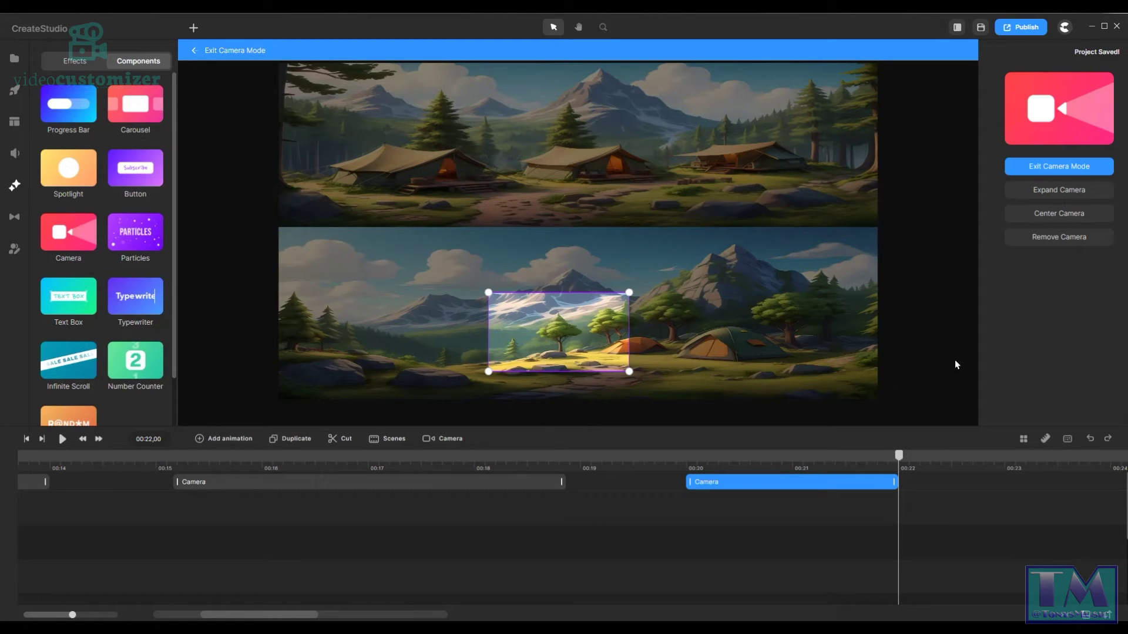
{"action": "left_click_drag", "start_coordinate": [899, 458], "coordinate": [682, 446]}
{"action": "left_click_drag", "start_coordinate": [552, 351], "coordinate": [608, 164]}
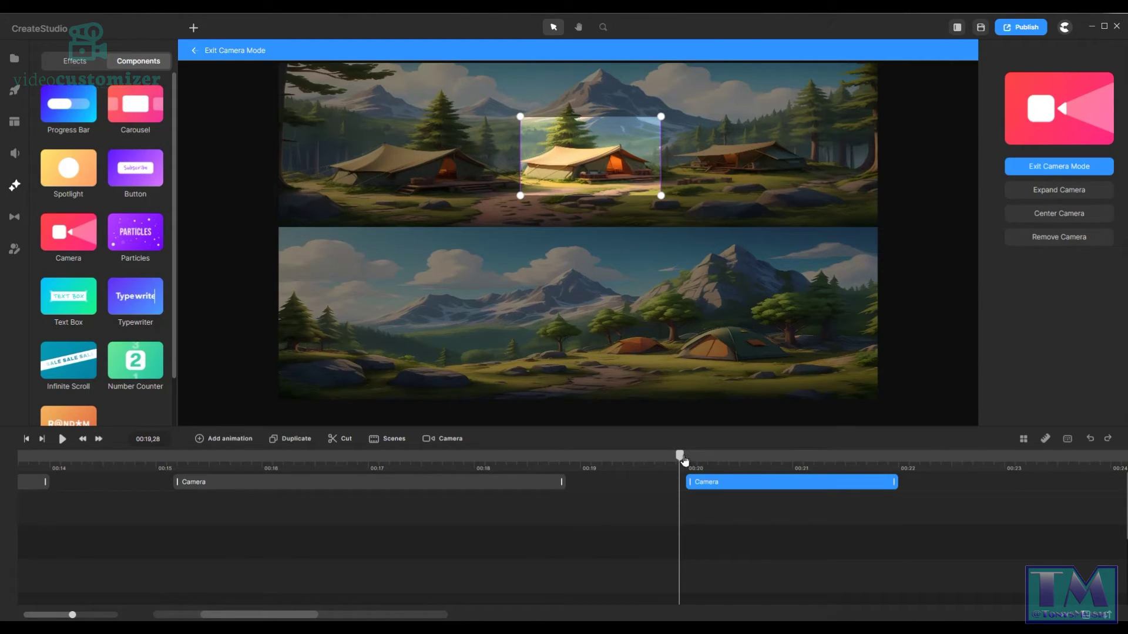
Lengthen the seventh camera move to end just before 24 seconds
{"action": "left_click_drag", "start_coordinate": [681, 458], "coordinate": [929, 457]}
{"action": "left_click_drag", "start_coordinate": [290, 615], "coordinate": [320, 615]}
{"action": "left_click_drag", "start_coordinate": [397, 458], "coordinate": [617, 478]}
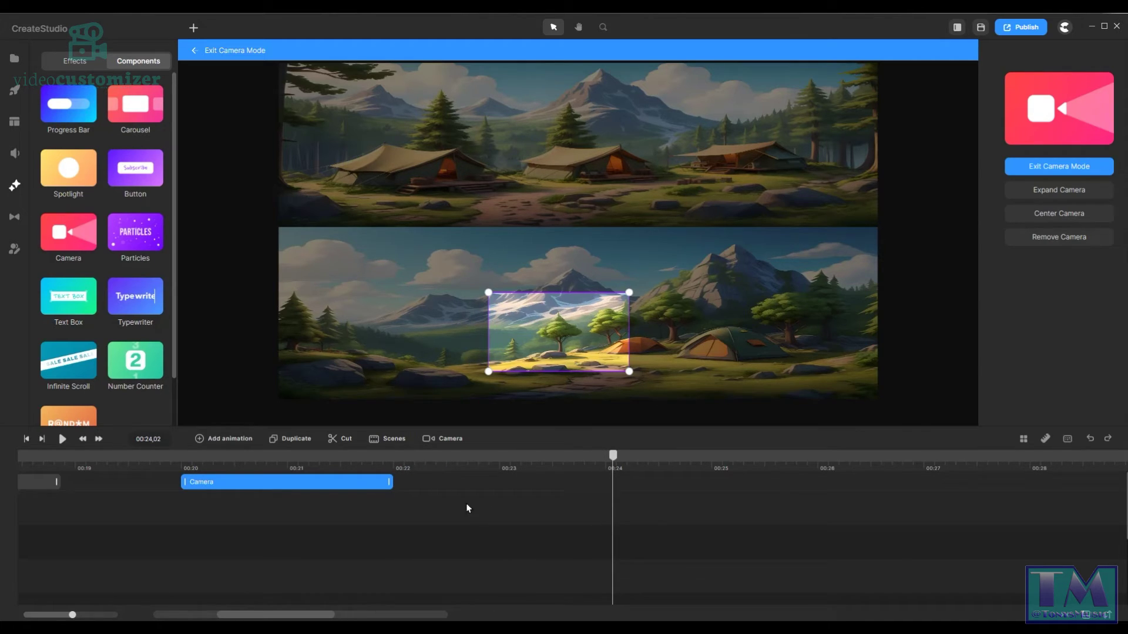
{"action": "left_click_drag", "start_coordinate": [388, 481], "coordinate": [709, 461]}
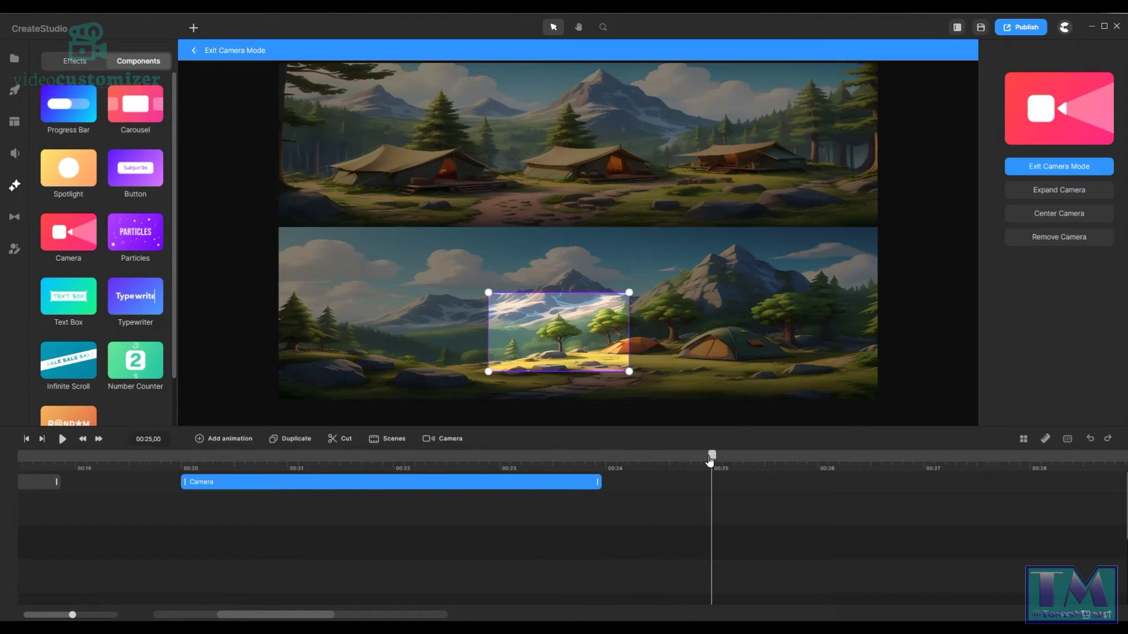
Add an eighth camera move just after 25 seconds and expand its end framing to cover both images
{"action": "left_click", "coordinate": [737, 488]}
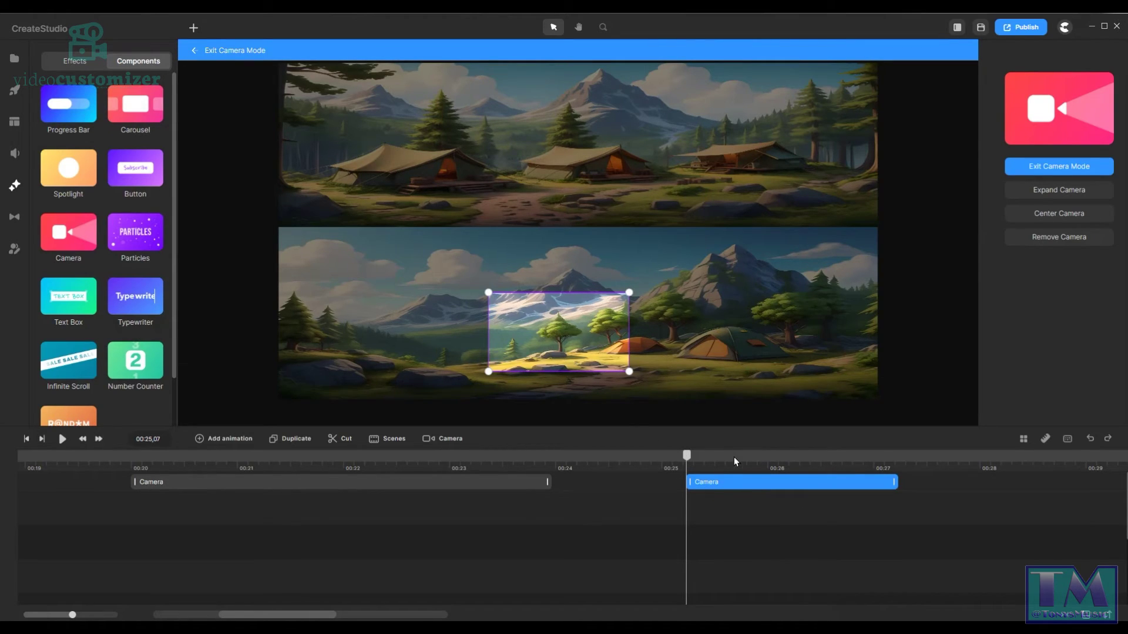
{"action": "mouse_move", "coordinate": [688, 464]}
{"action": "left_mouse_down"}
{"action": "mouse_move", "coordinate": [670, 465]}
{"action": "mouse_move", "coordinate": [684, 466]}
{"action": "left_mouse_up"}
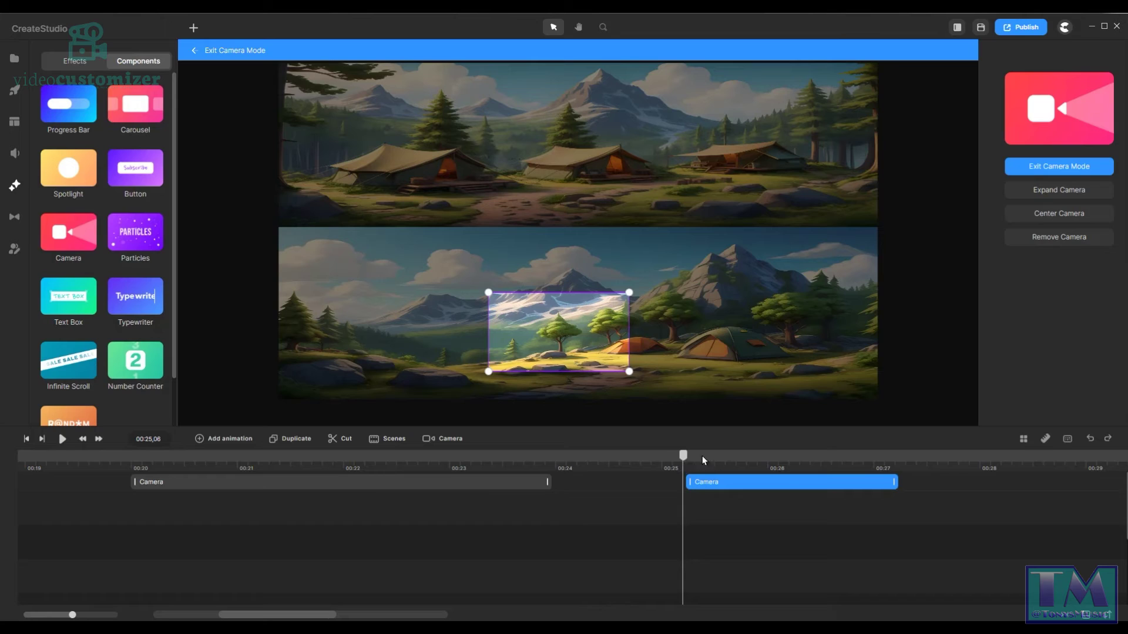
{"action": "left_click_drag", "start_coordinate": [684, 464], "coordinate": [911, 465]}
{"action": "left_click", "coordinate": [921, 482]}
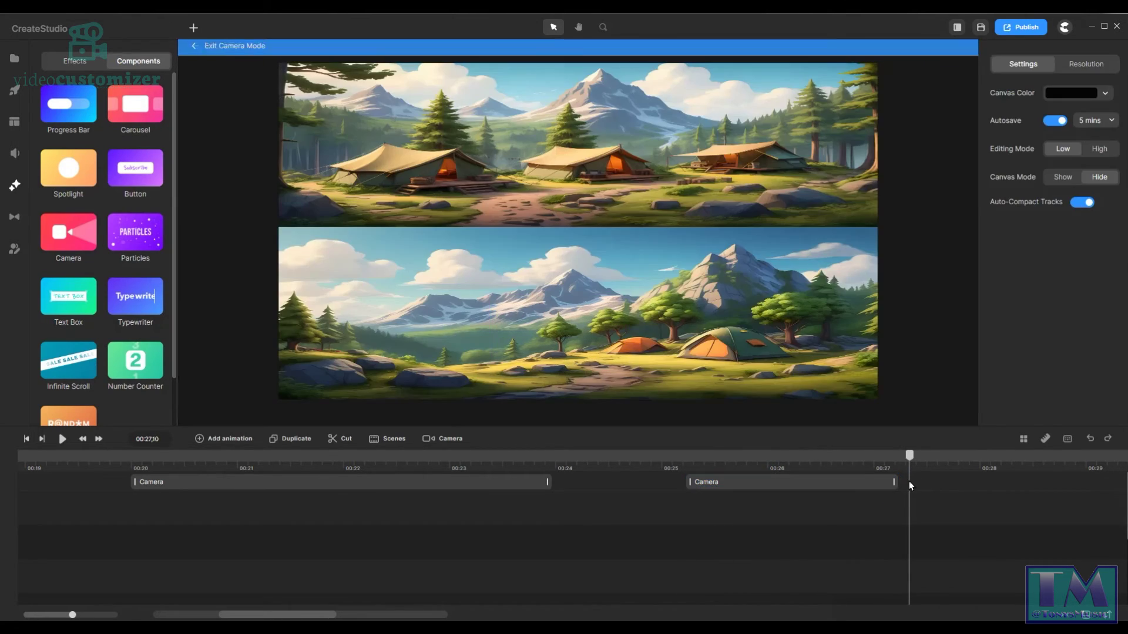
{"action": "left_click", "coordinate": [878, 483]}
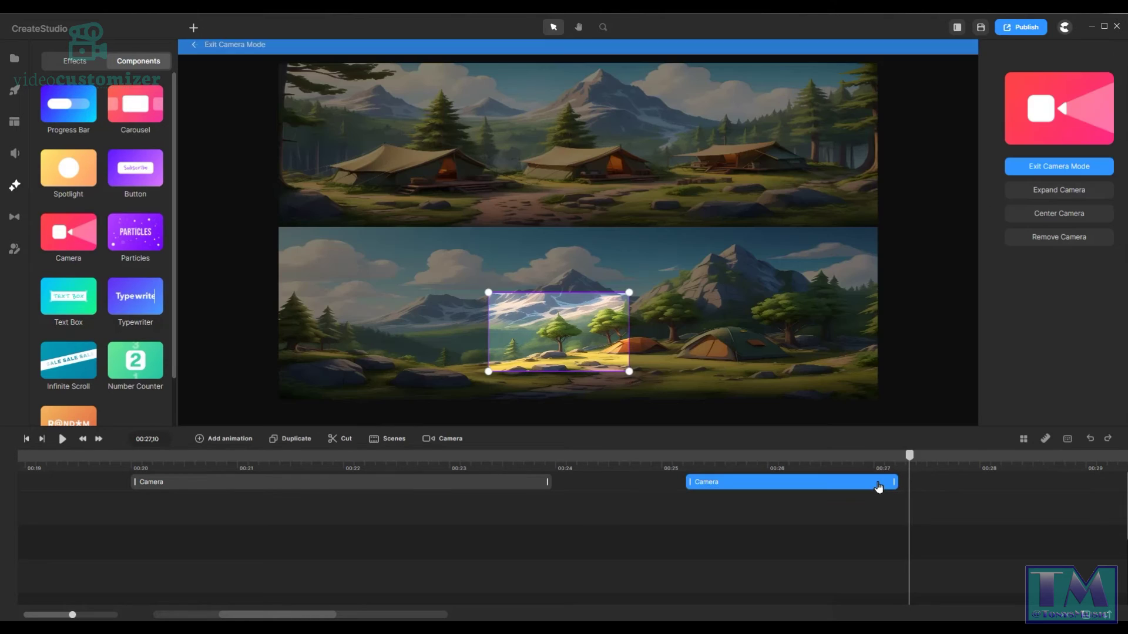
{"action": "left_click", "coordinate": [1065, 193]}
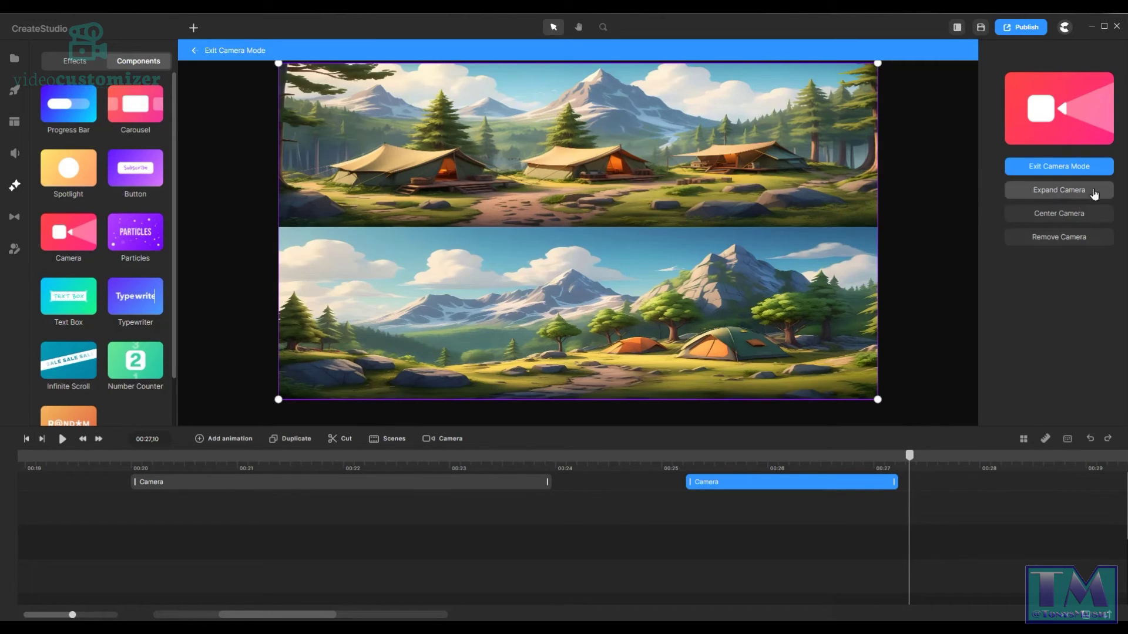
Play back the full camera sequence from the beginning and examine the end of the timeline
{"action": "left_click_drag", "start_coordinate": [910, 456], "coordinate": [117, 439]}
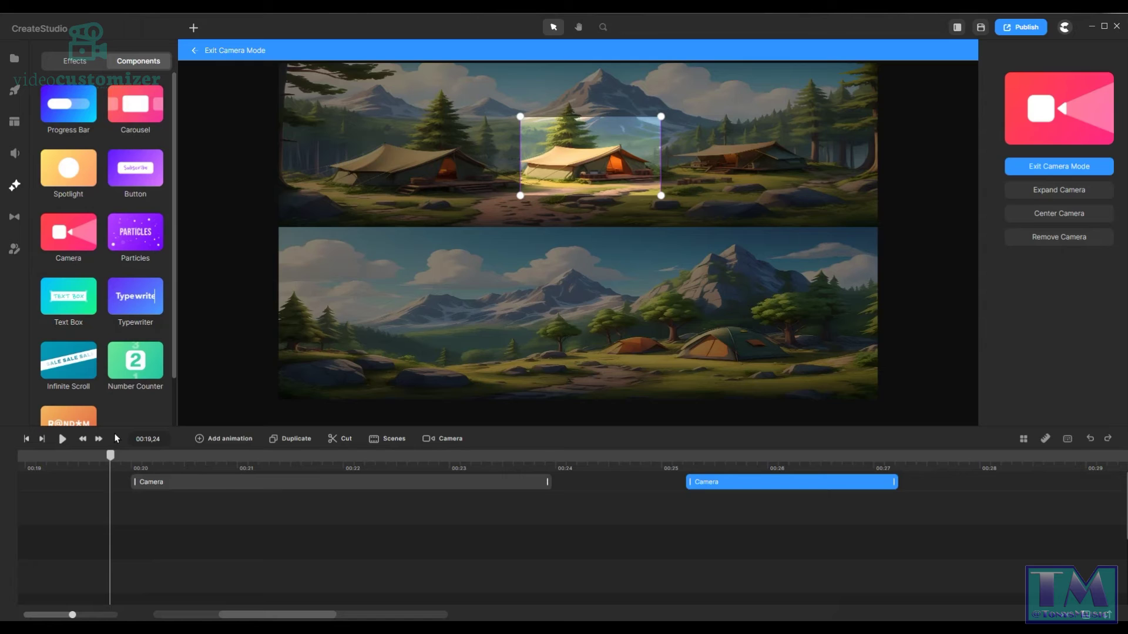
{"action": "left_click", "coordinate": [26, 441]}
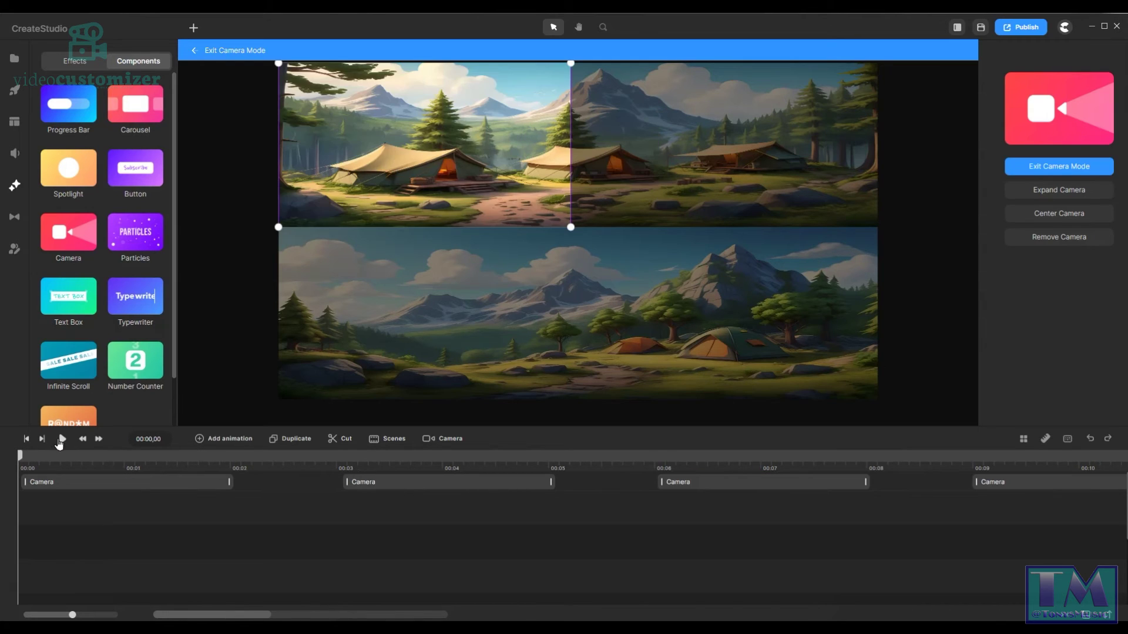
{"action": "left_click", "coordinate": [62, 439]}
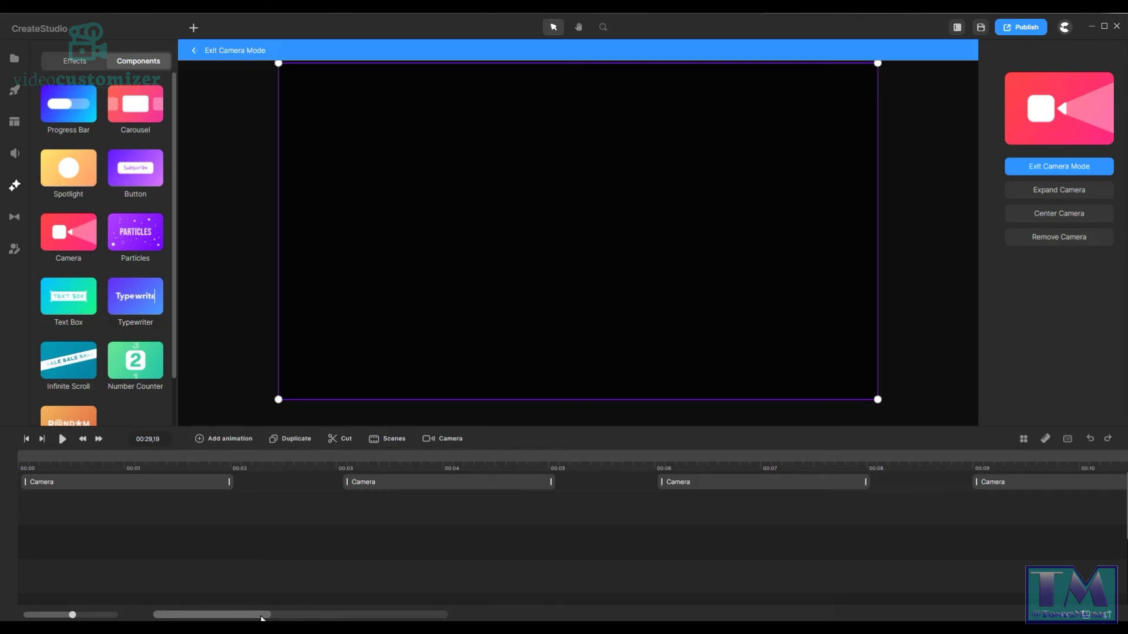
{"action": "left_click_drag", "start_coordinate": [262, 615], "coordinate": [332, 620]}
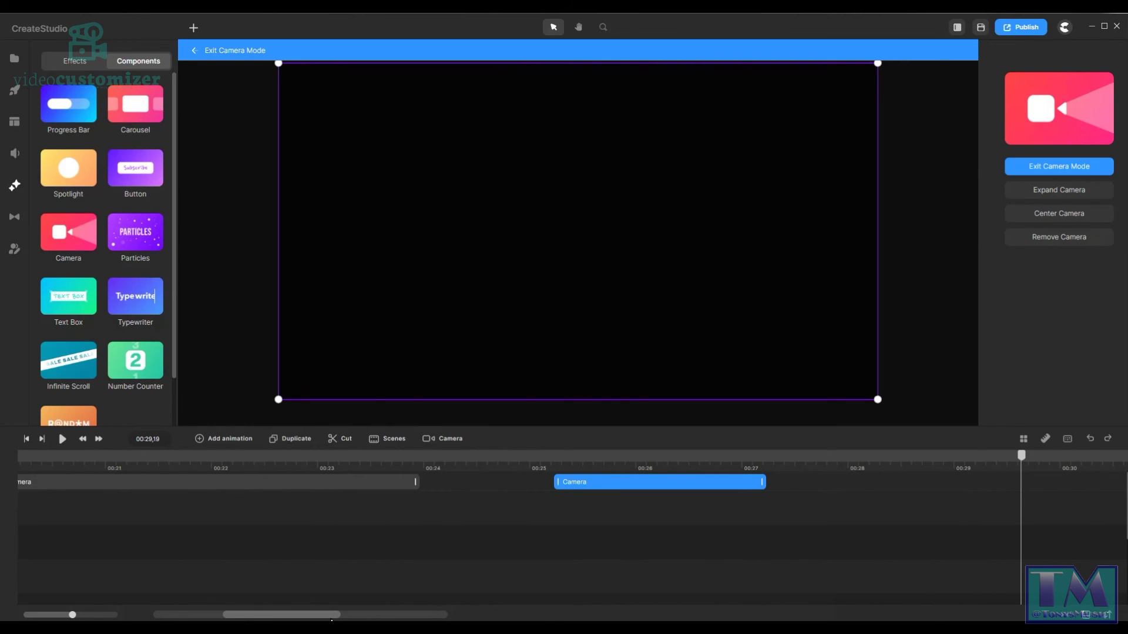